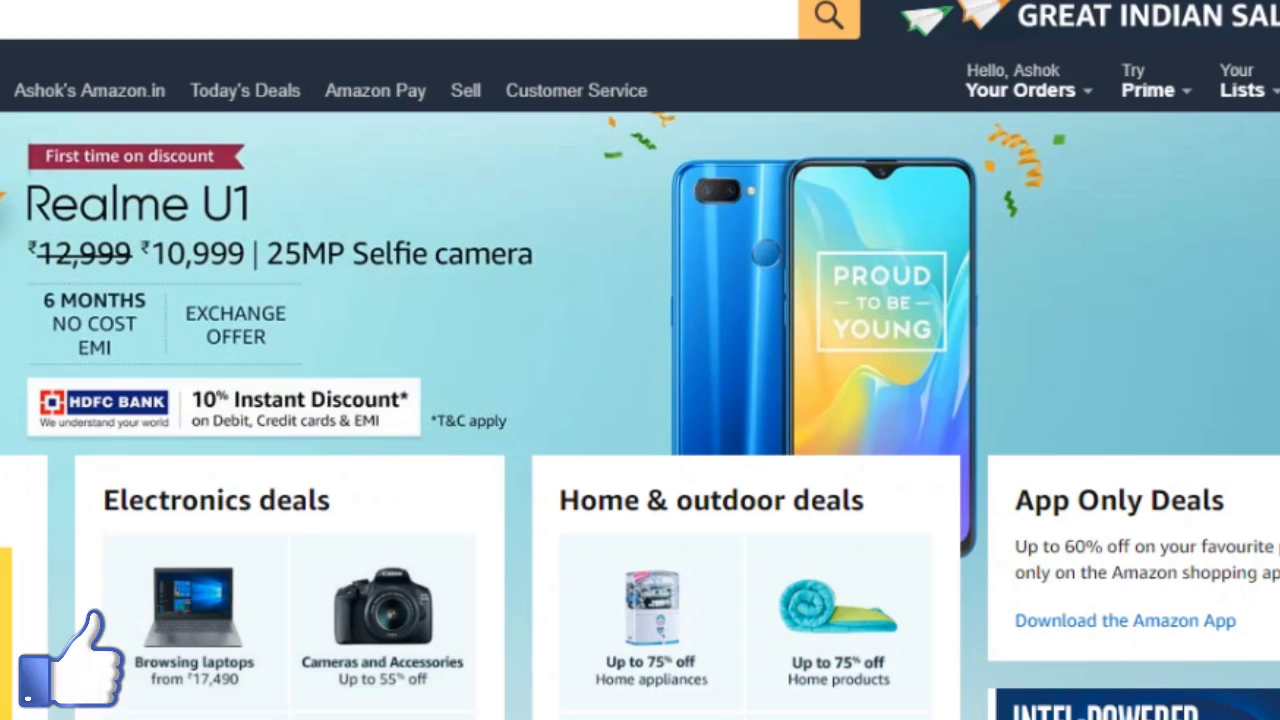
Find the Make Money with Us links in the Amazon.in page footer and open Become an Affiliate.
scroll(640, 400, down, 10)
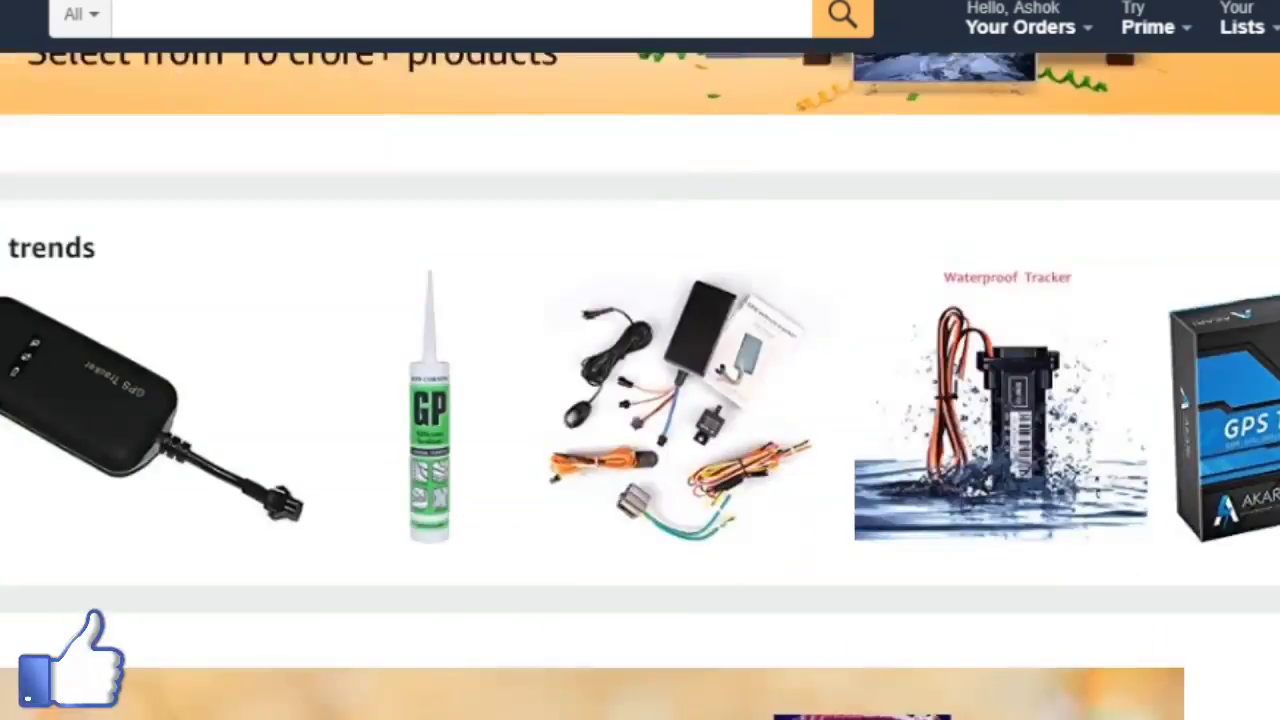
scroll(640, 400, down, 15)
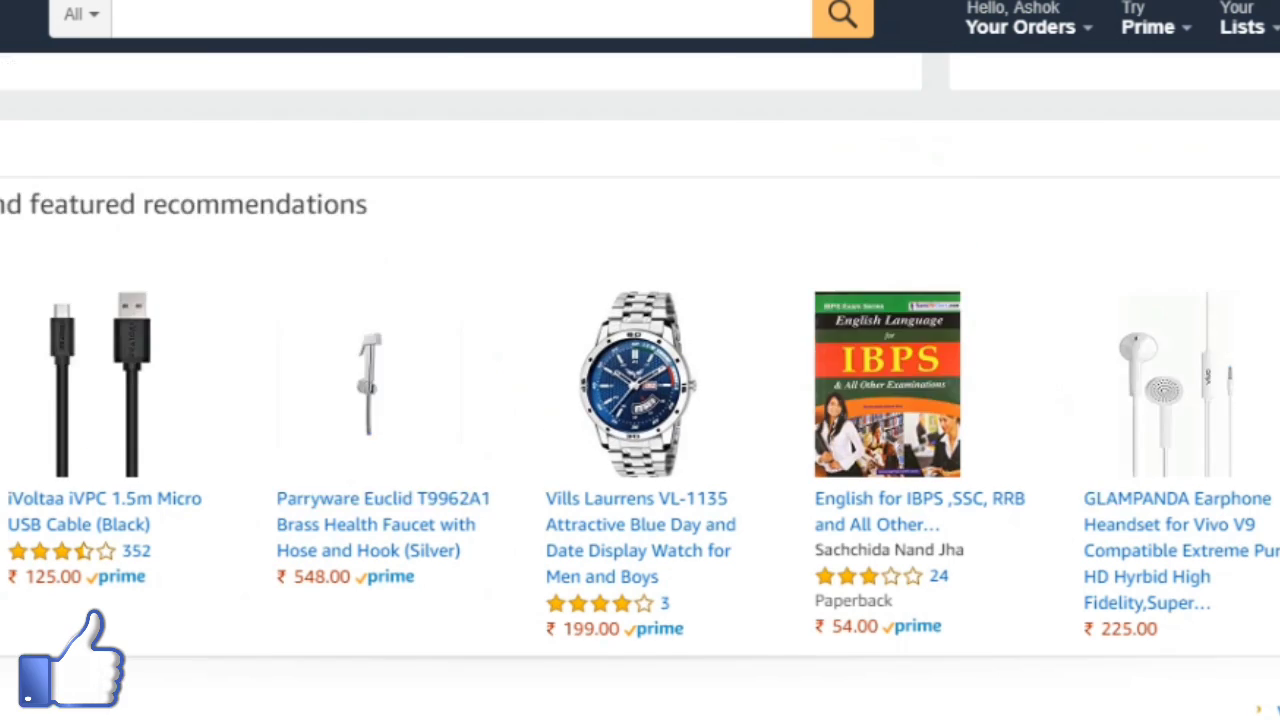
scroll(640, 400, down, 5)
scroll(640, 400, down, 1)
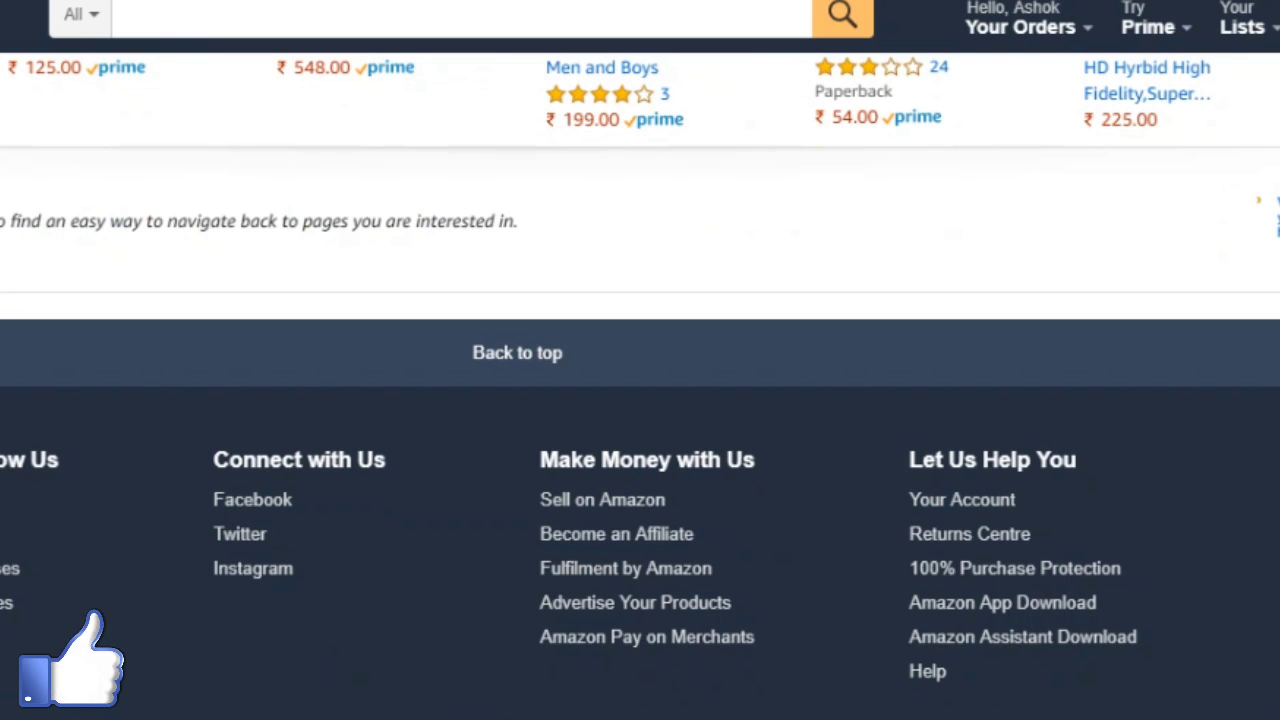
drag(540, 459, 755, 637)
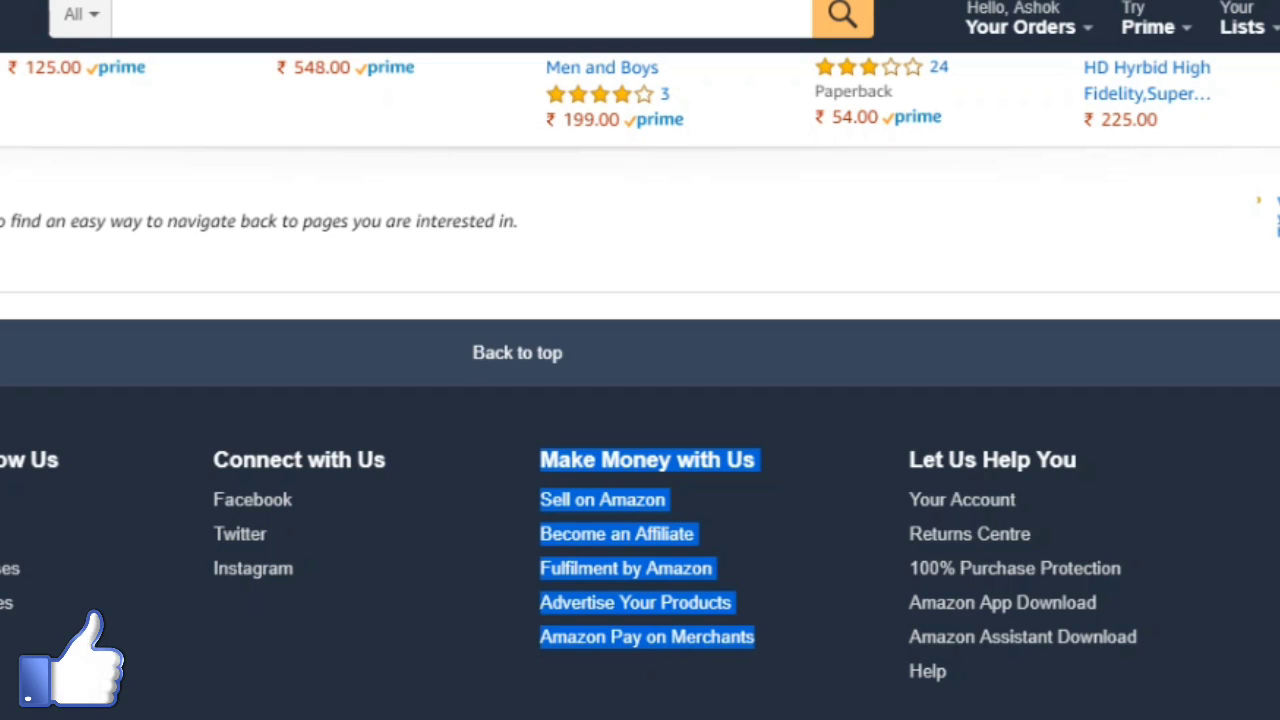
click(770, 560)
drag(540, 459, 686, 534)
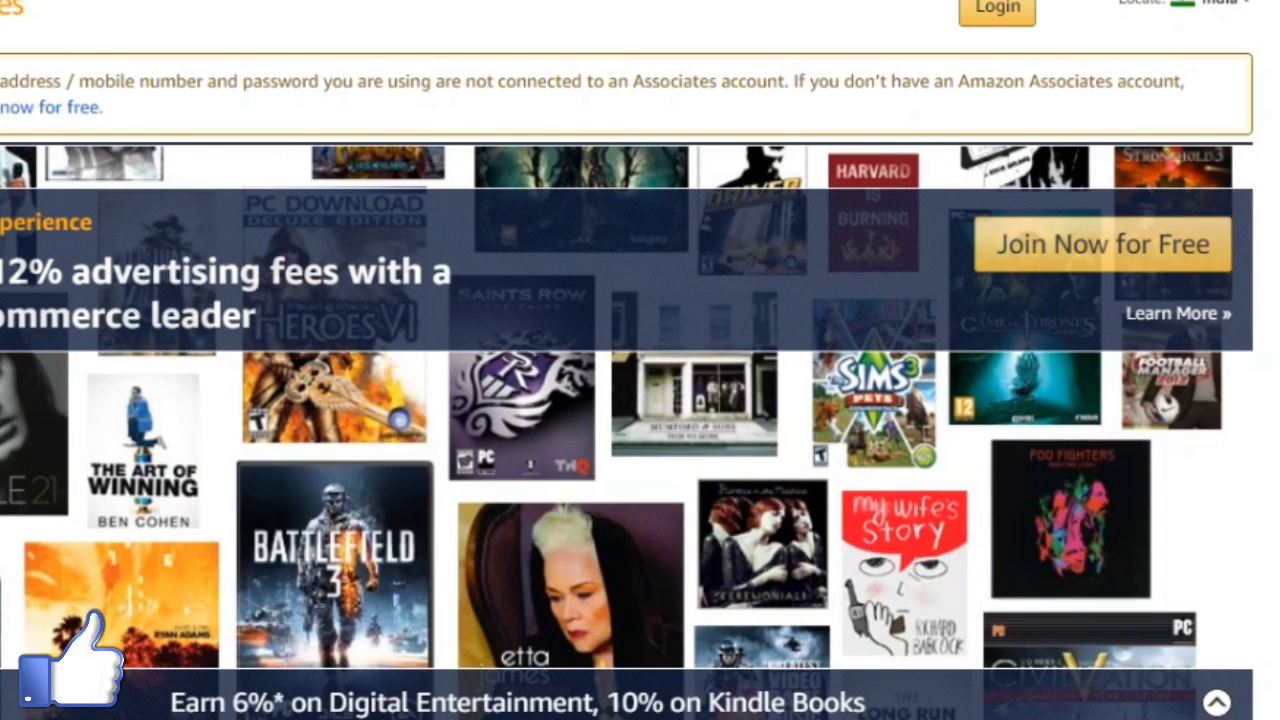
Start the Associates application, answer No to the U.S. person question in the account information, and continue to the website list.
scroll(640, 400, down, 2)
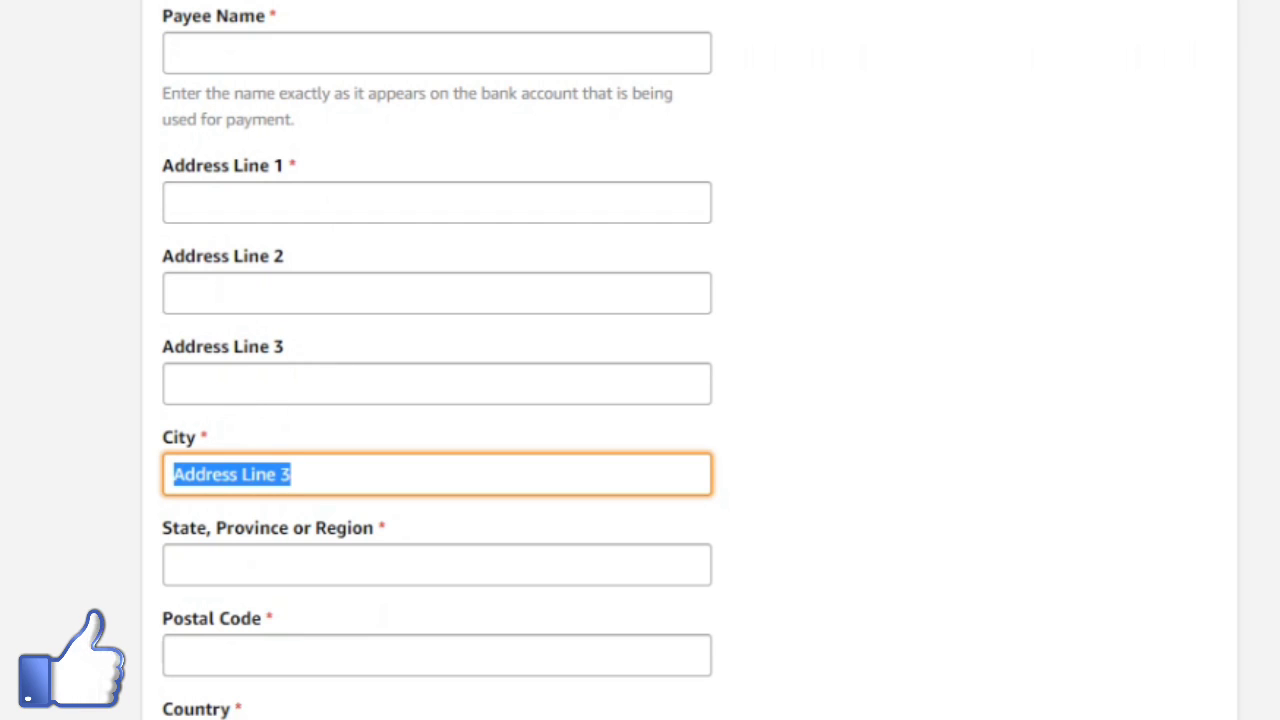
scroll(437, 360, down, 3)
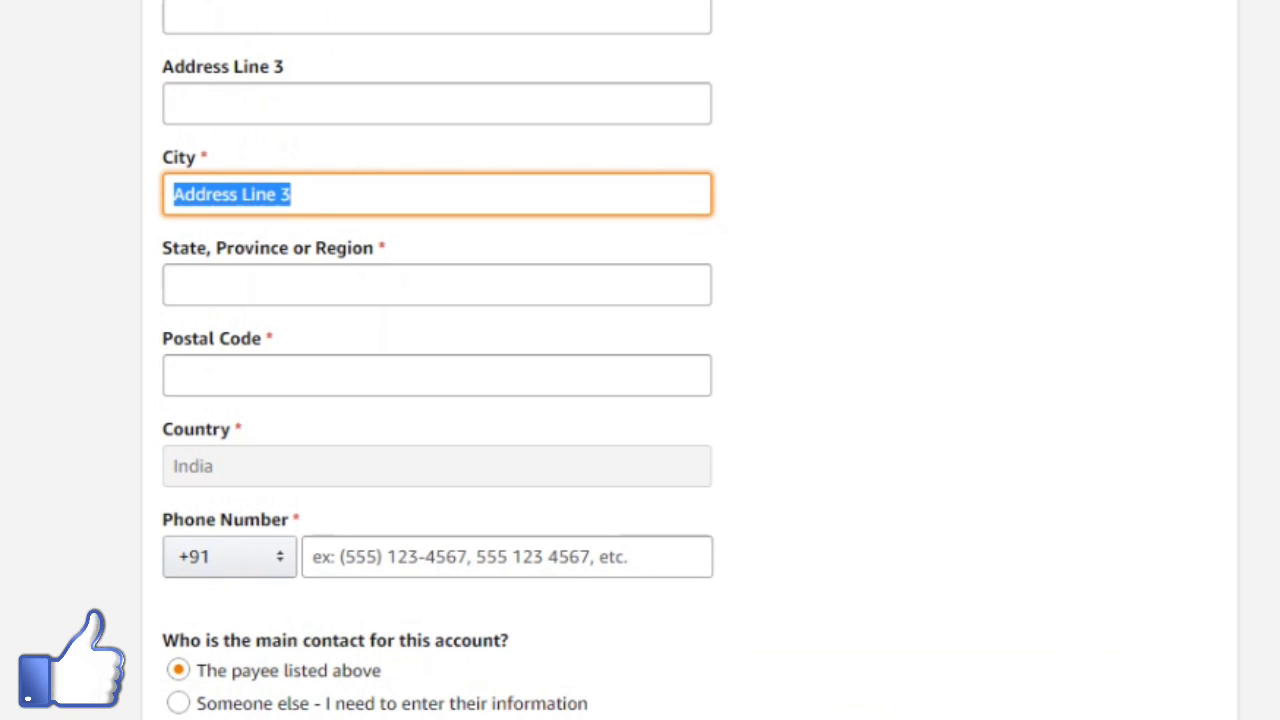
click(507, 556)
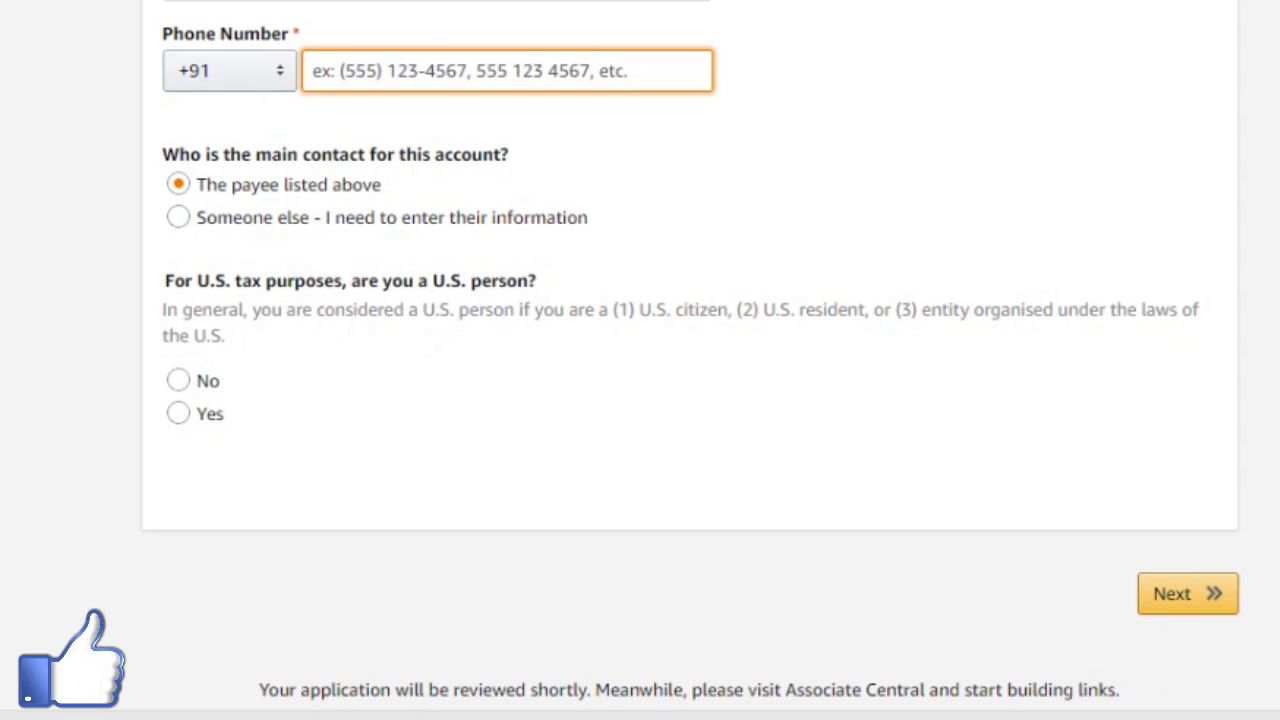
click(178, 217)
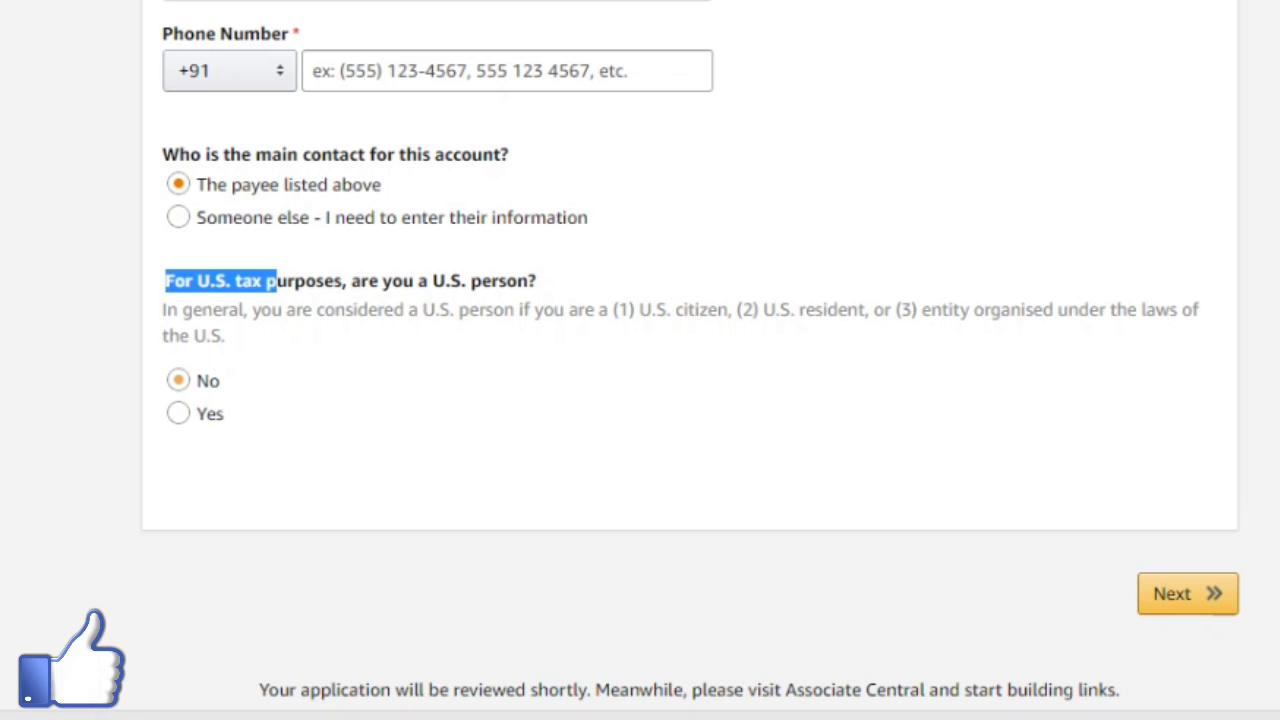
click(178, 380)
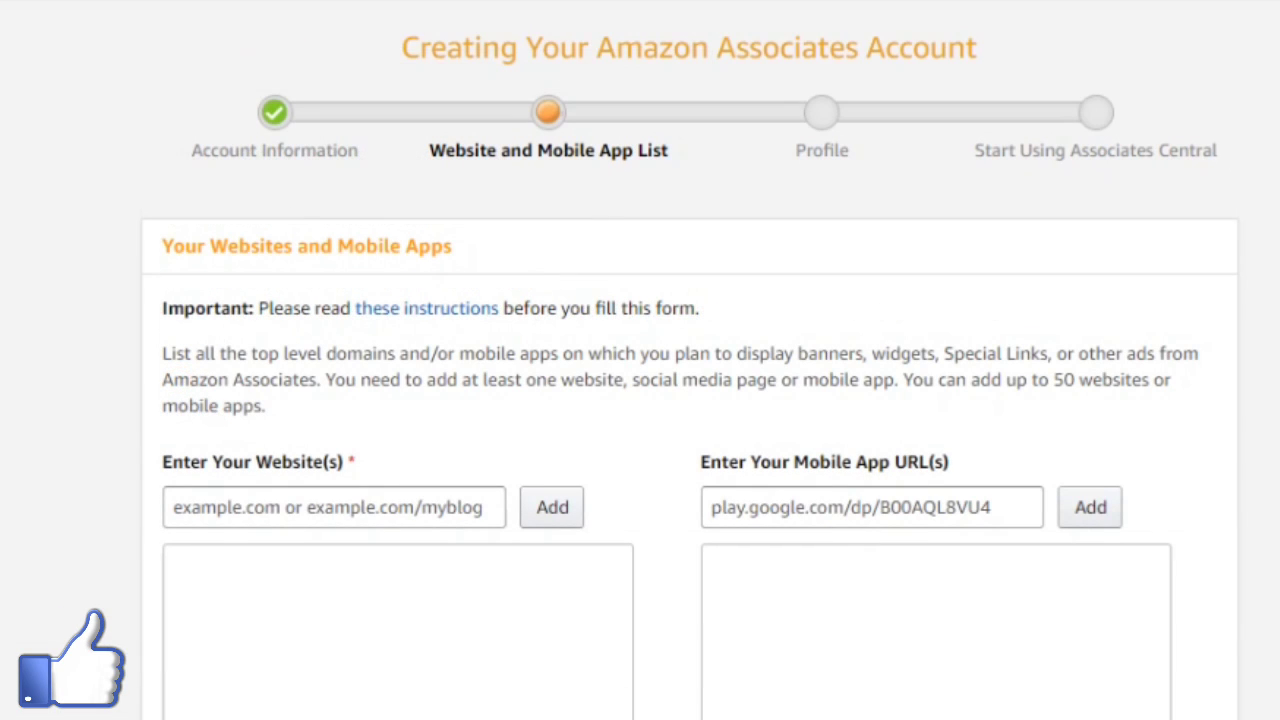
Add the YouTube channel URL to the website list and continue to the profile form.
scroll(689, 360, down, 1)
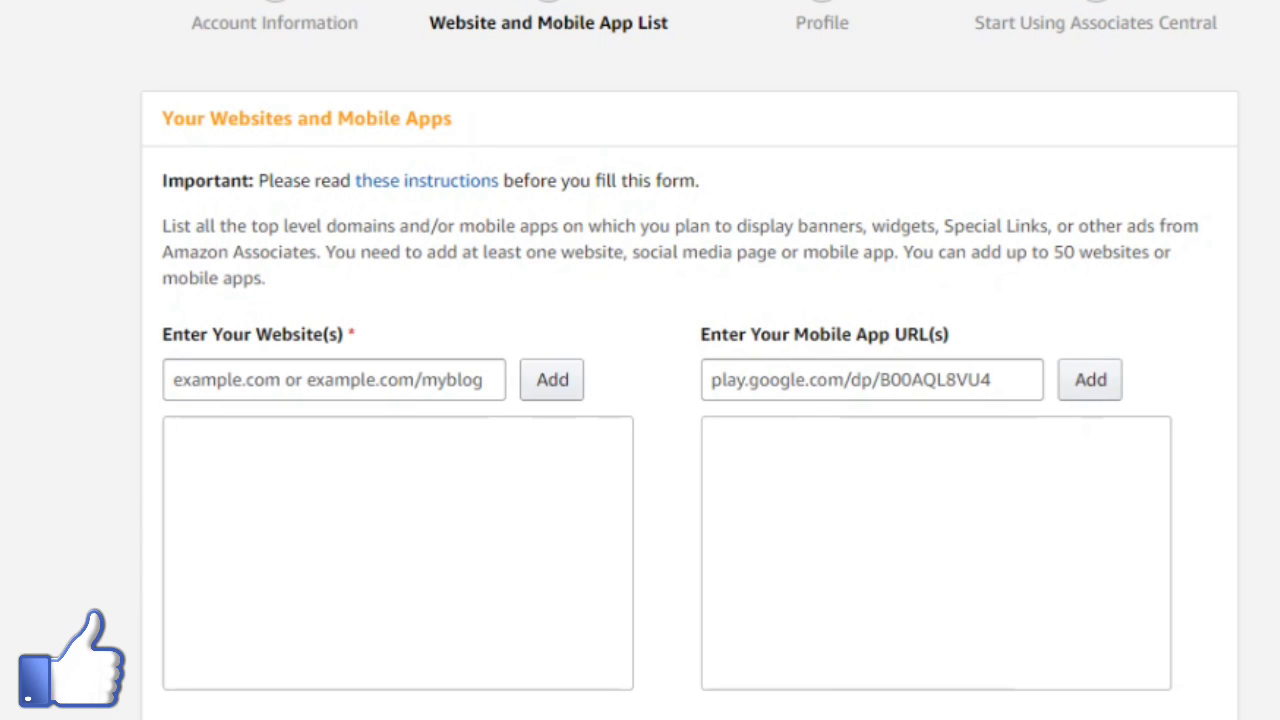
scroll(690, 400, down, 2)
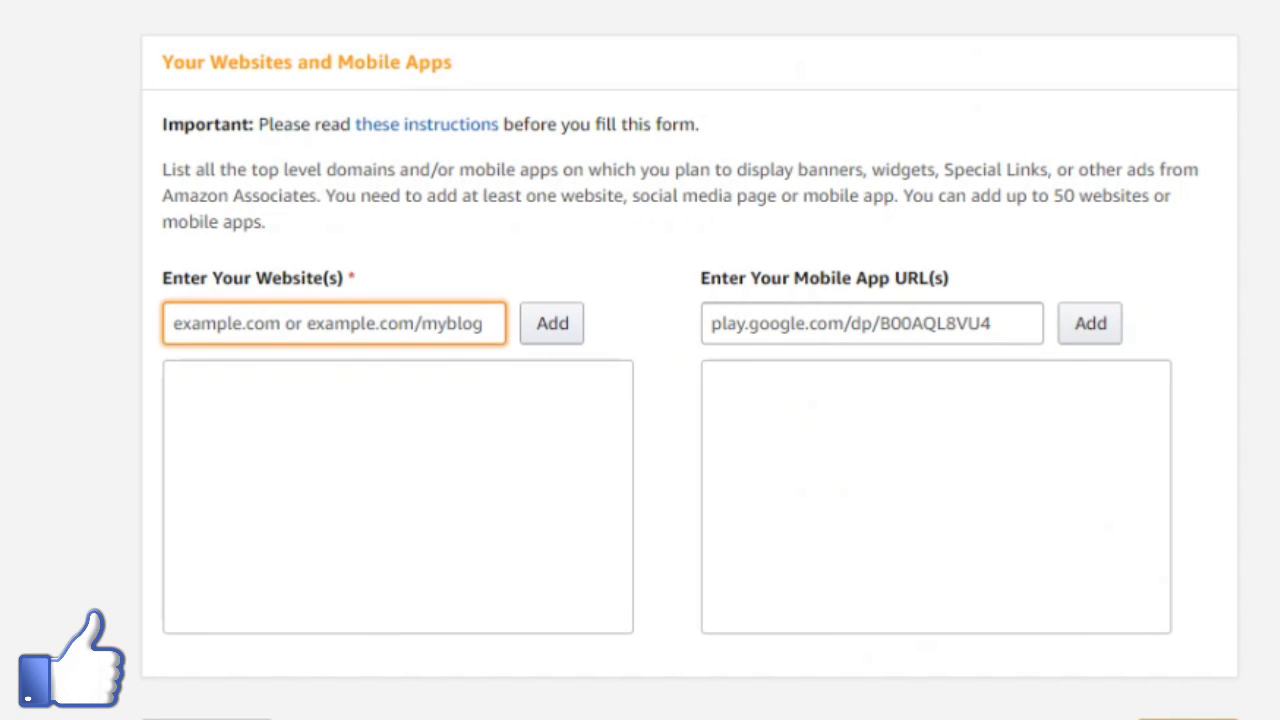
key(ctrl+v)
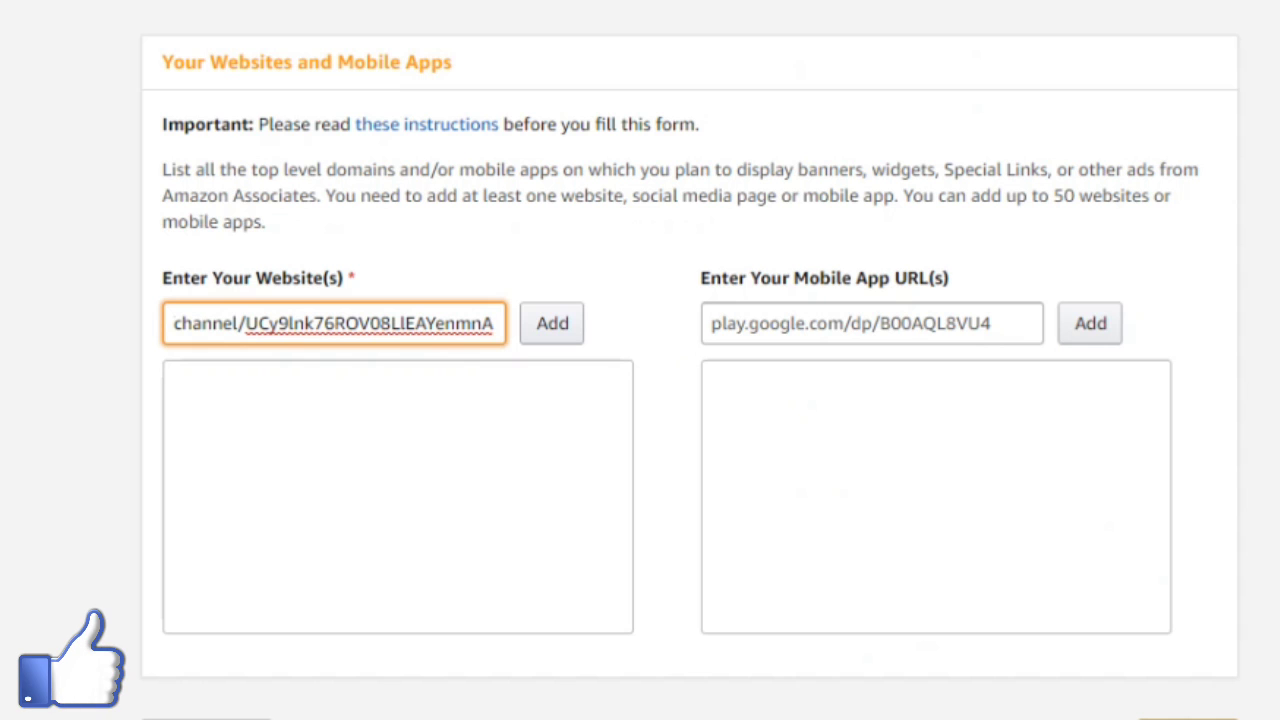
click(552, 323)
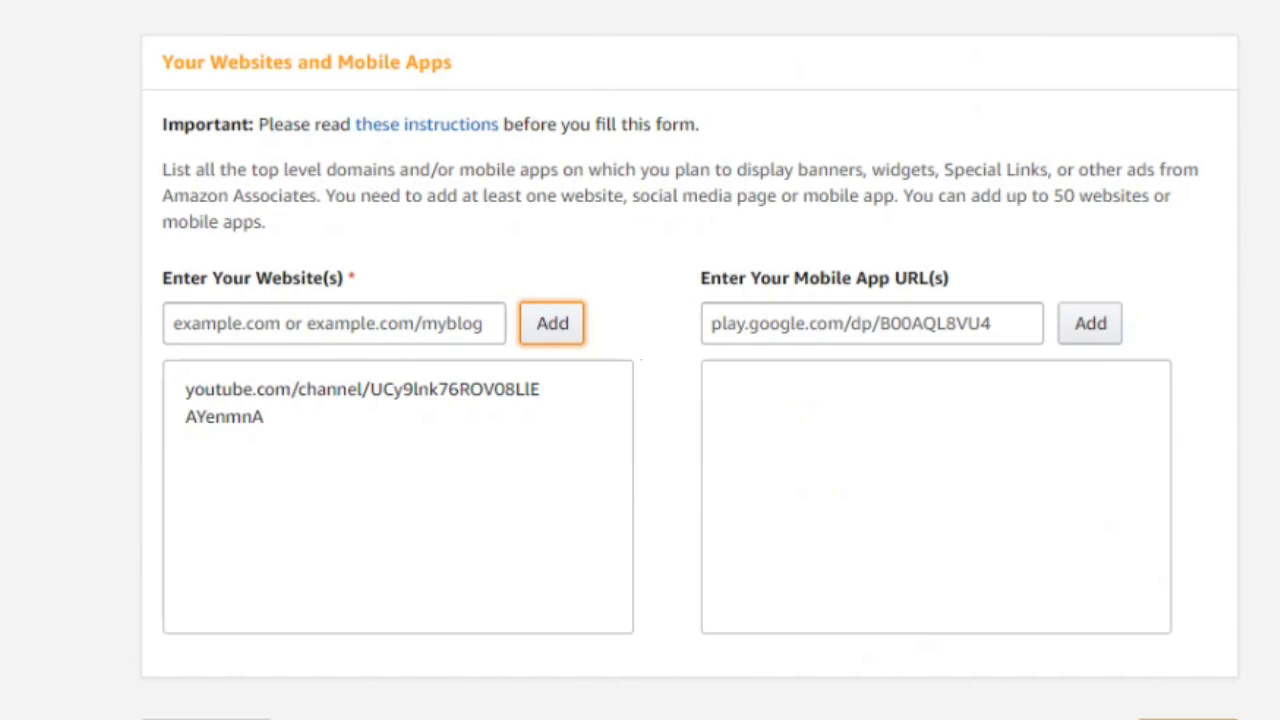
scroll(690, 360, down, 2)
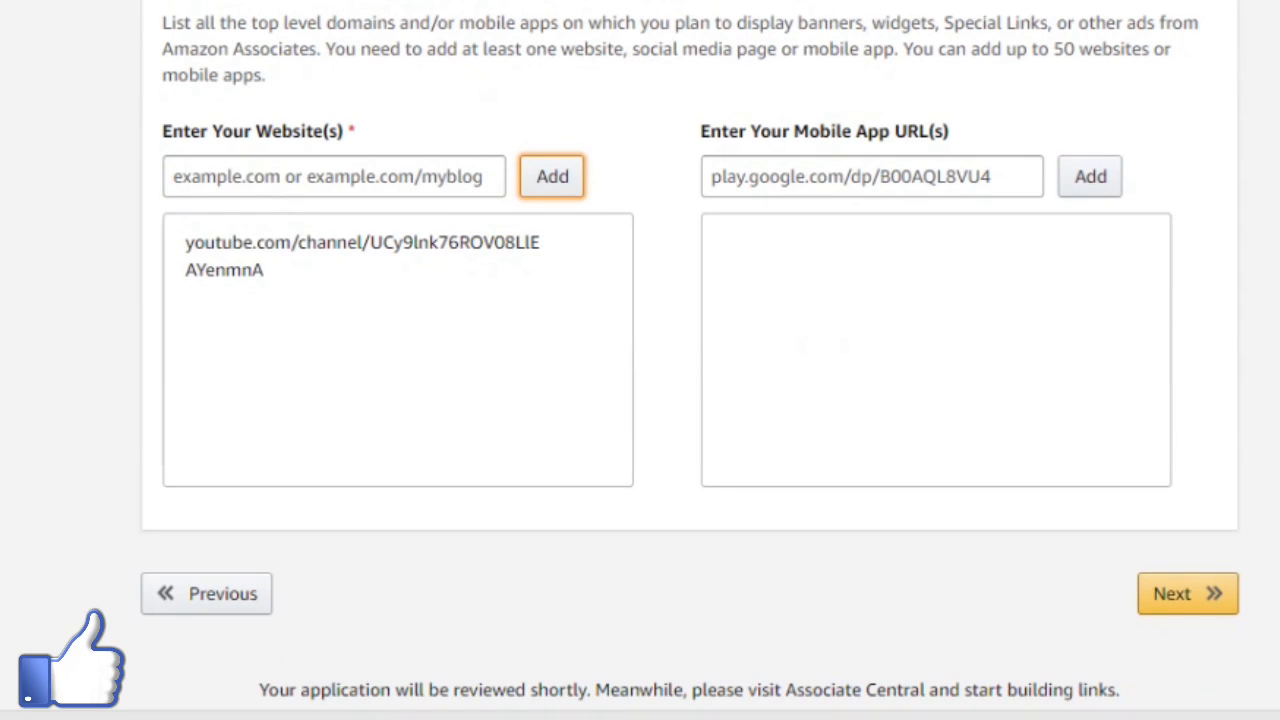
click(1187, 593)
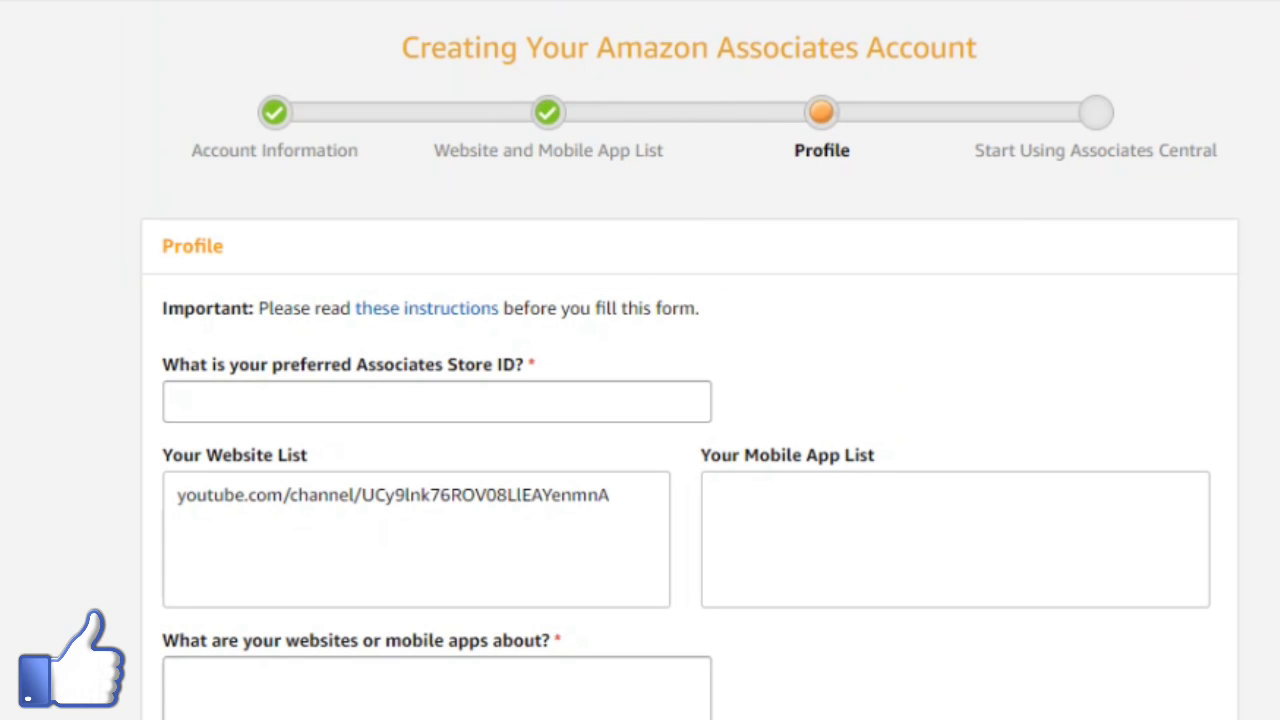
Enter a preferred Associates Store ID in the profile form.
scroll(640, 400, down, 4)
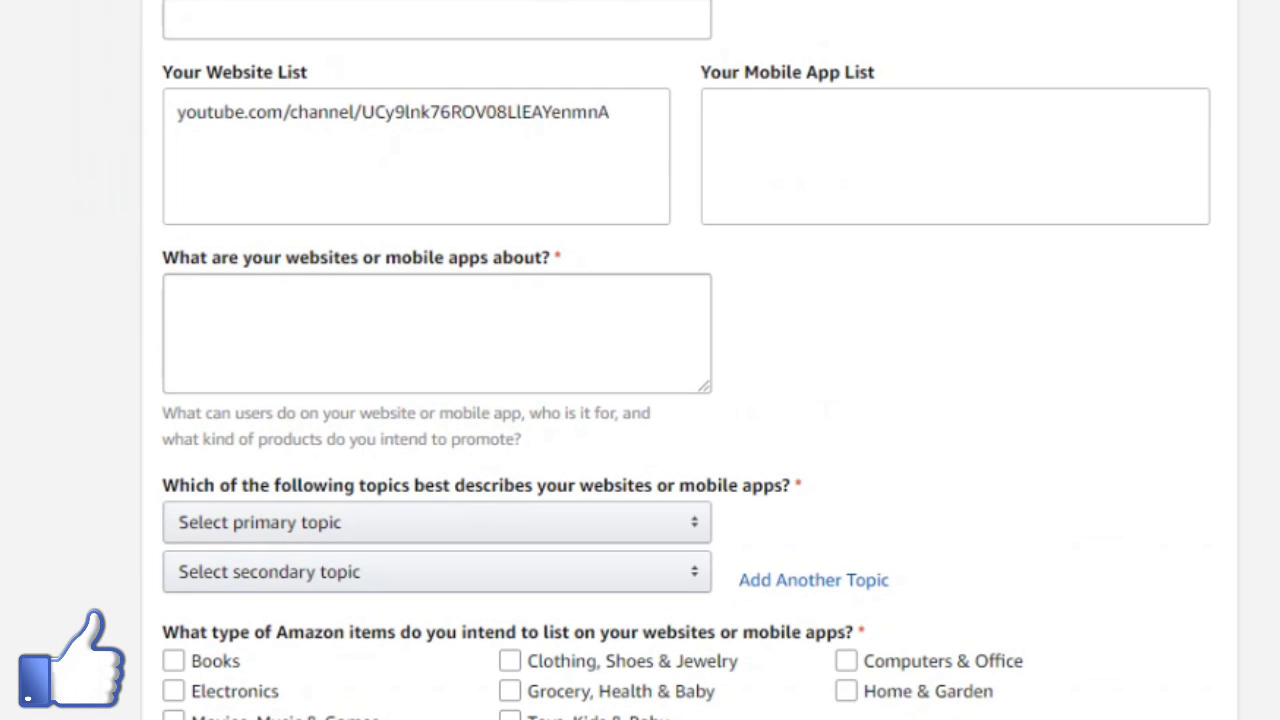
scroll(640, 400, up, 4)
scroll(640, 400, down, 2)
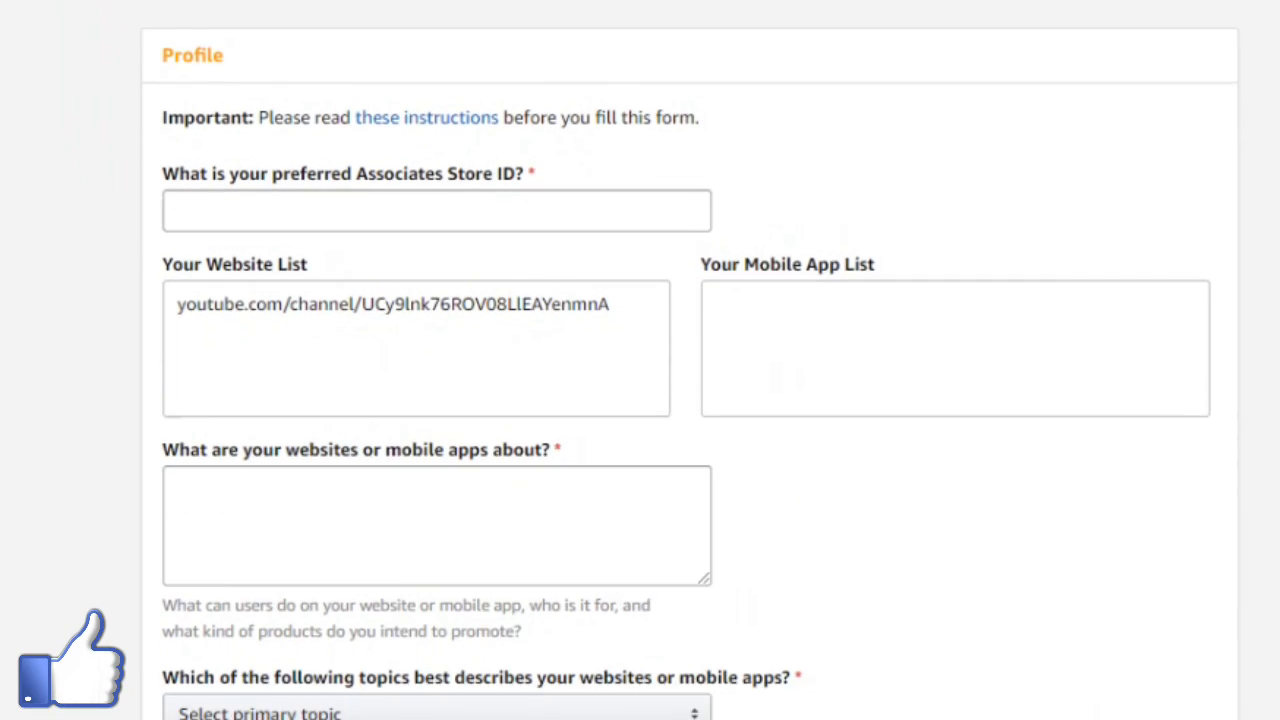
scroll(640, 400, up, 1)
scroll(640, 400, down, 1)
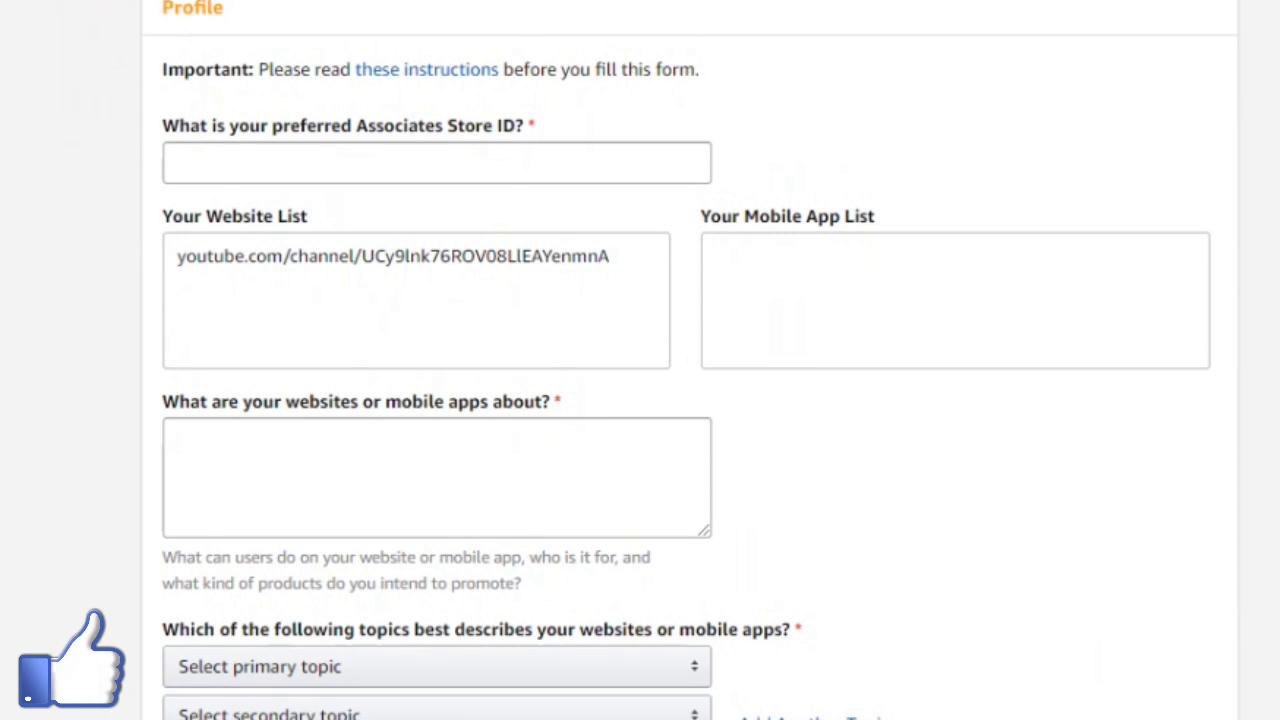
click(436, 162)
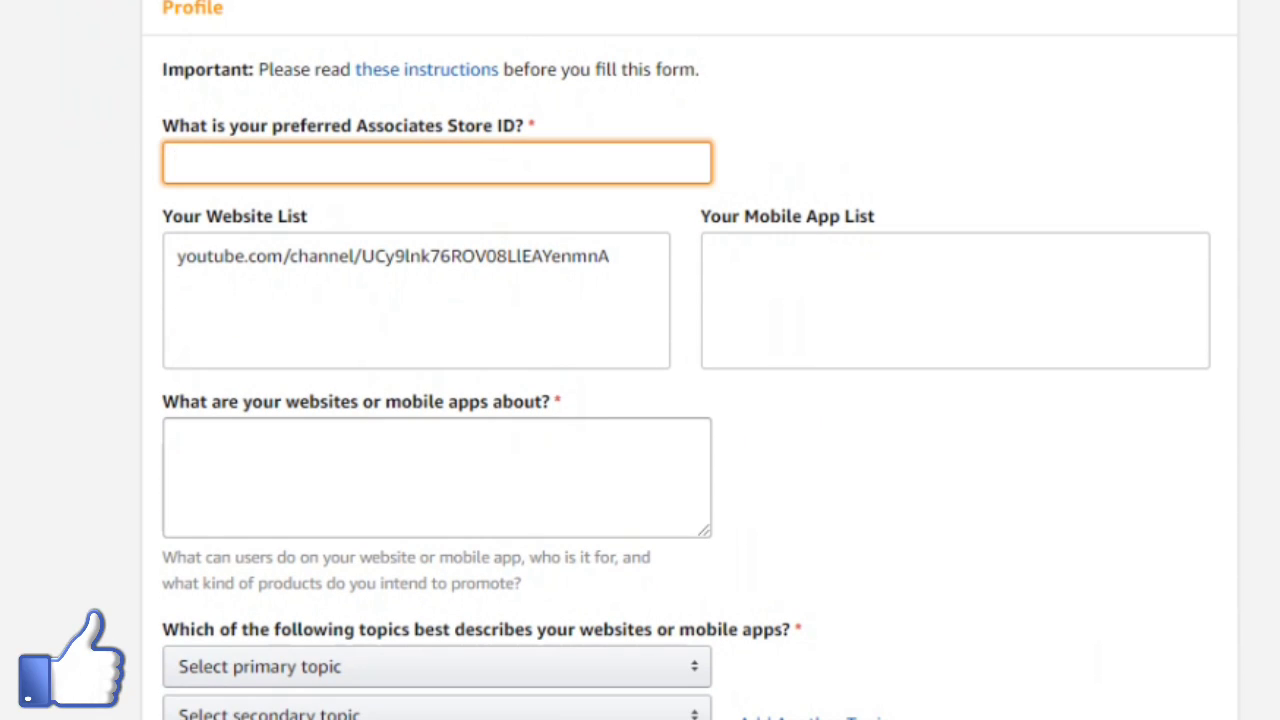
drag(163, 125, 272, 125)
click(174, 162)
text(T)
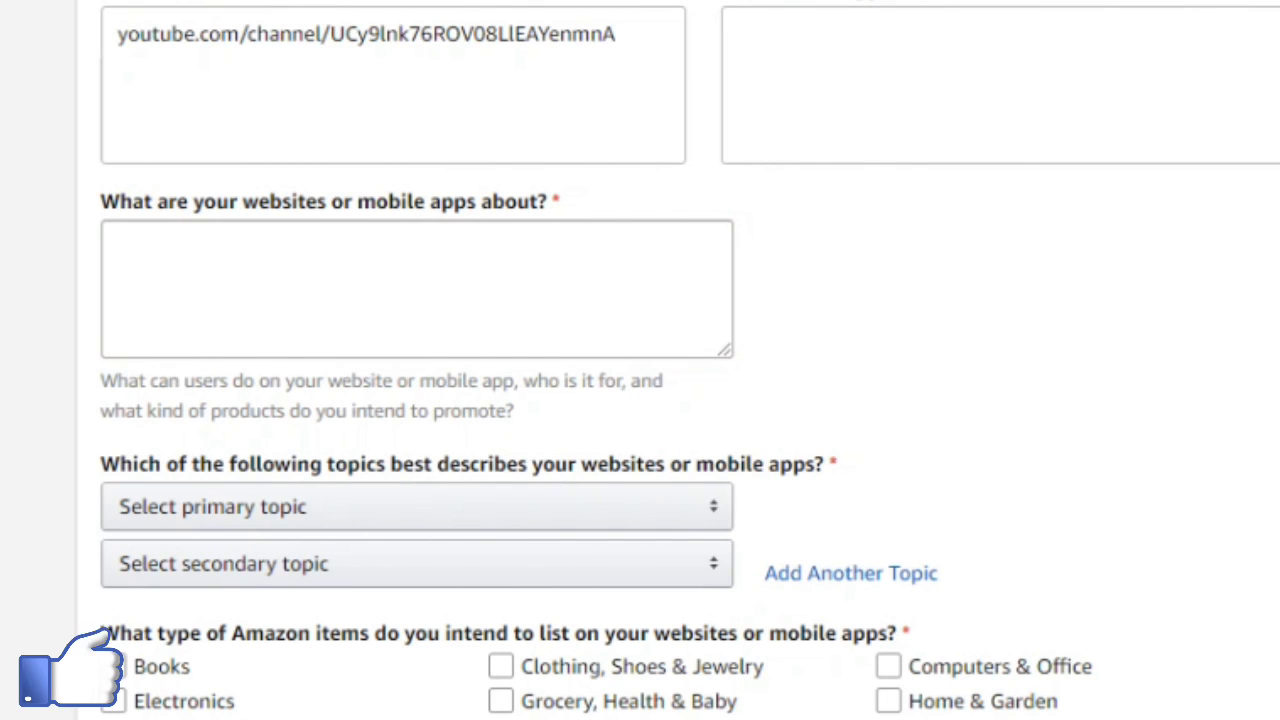
Enter technology as the description of what the websites or mobile apps are about.
click(116, 244)
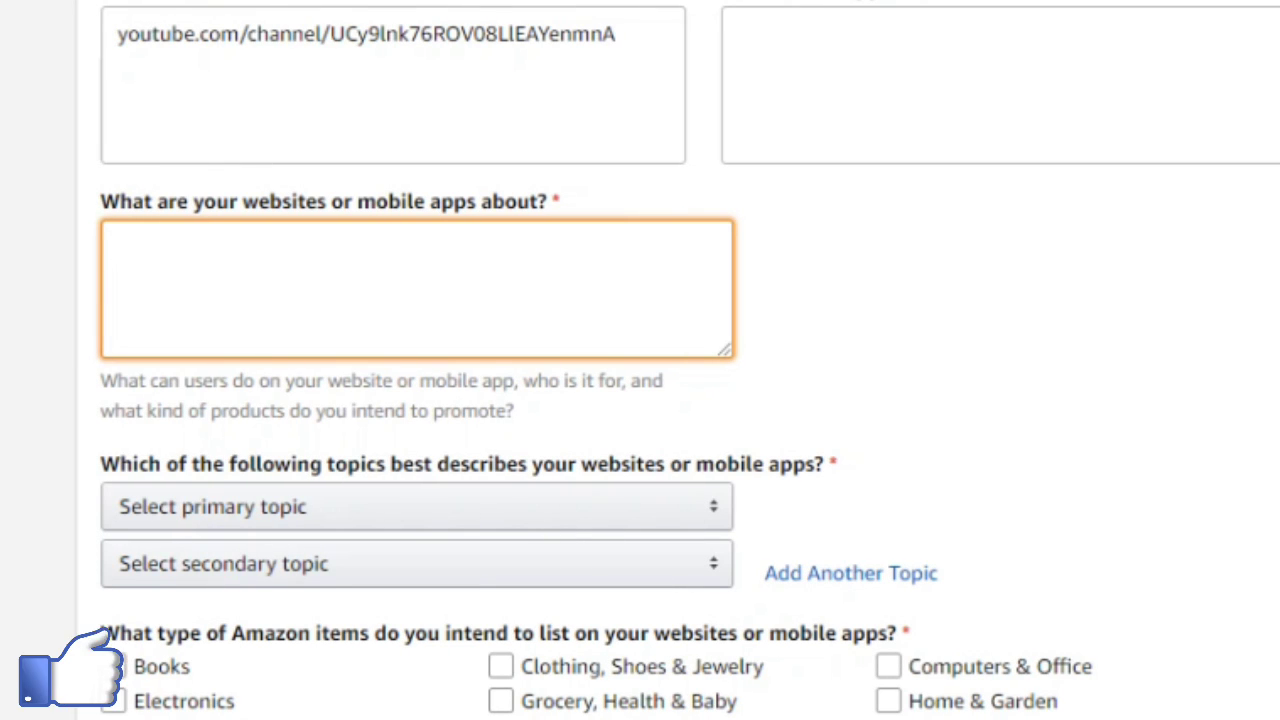
text(techno)
text(gy)
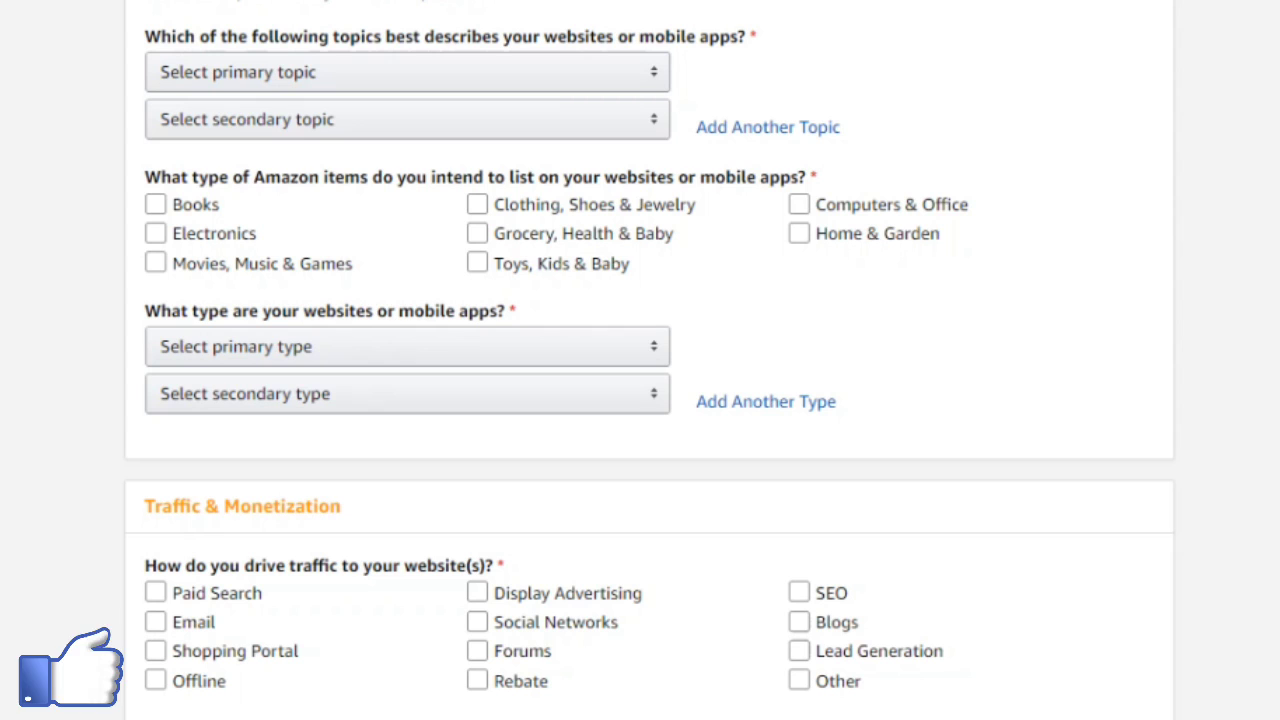
Mark Grocery, Health & Baby and Electronics as the Amazon items to list, and set the primary website type to Other.
click(407, 72)
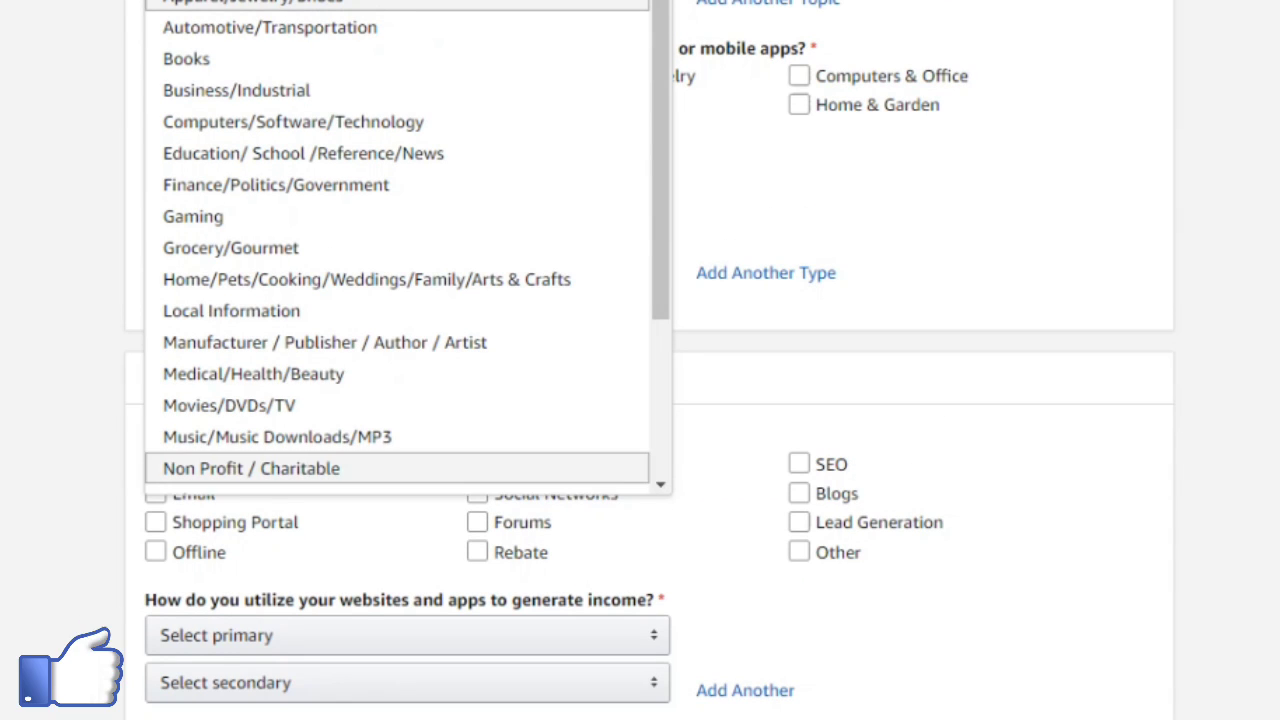
key(Escape)
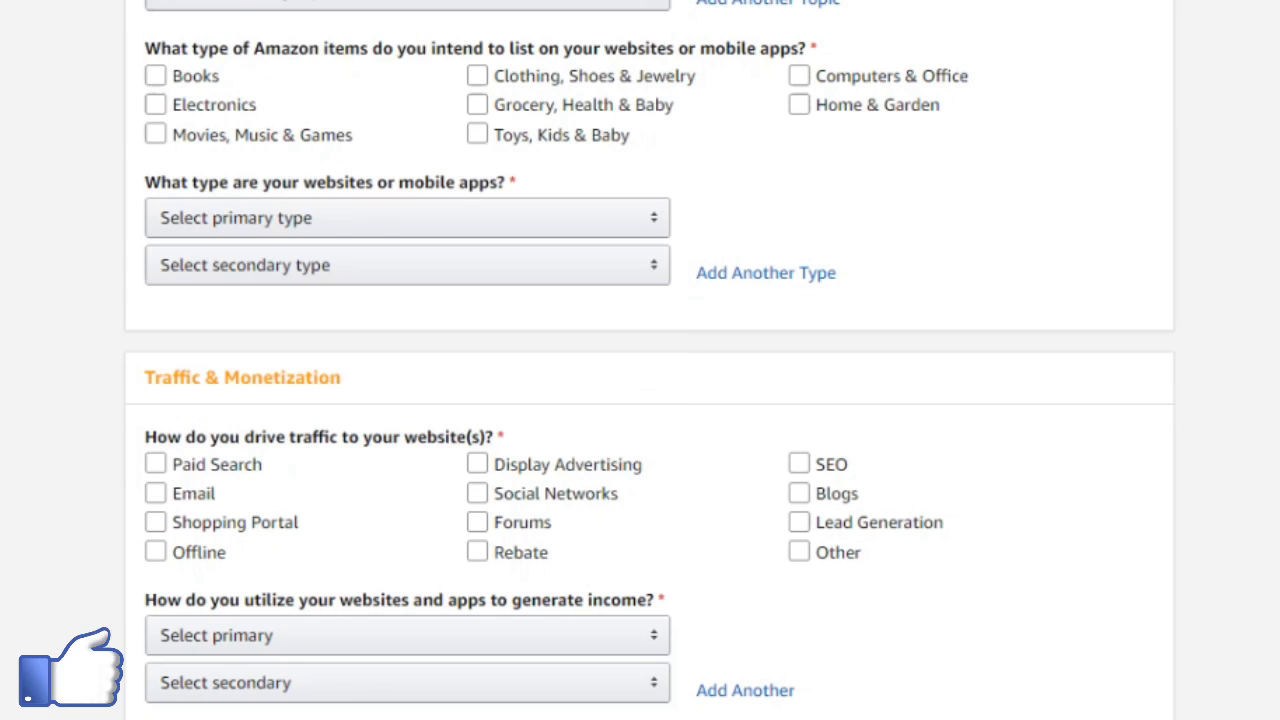
scroll(649, 360, down, 1)
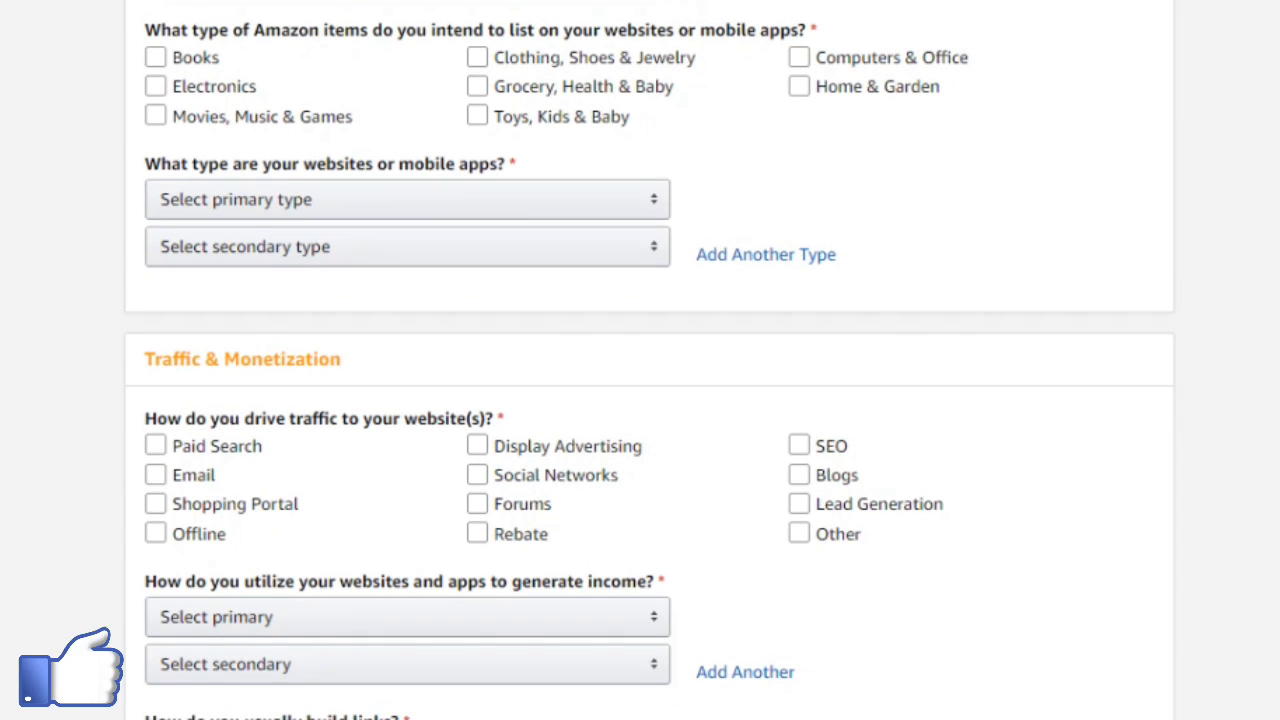
click(477, 86)
click(155, 86)
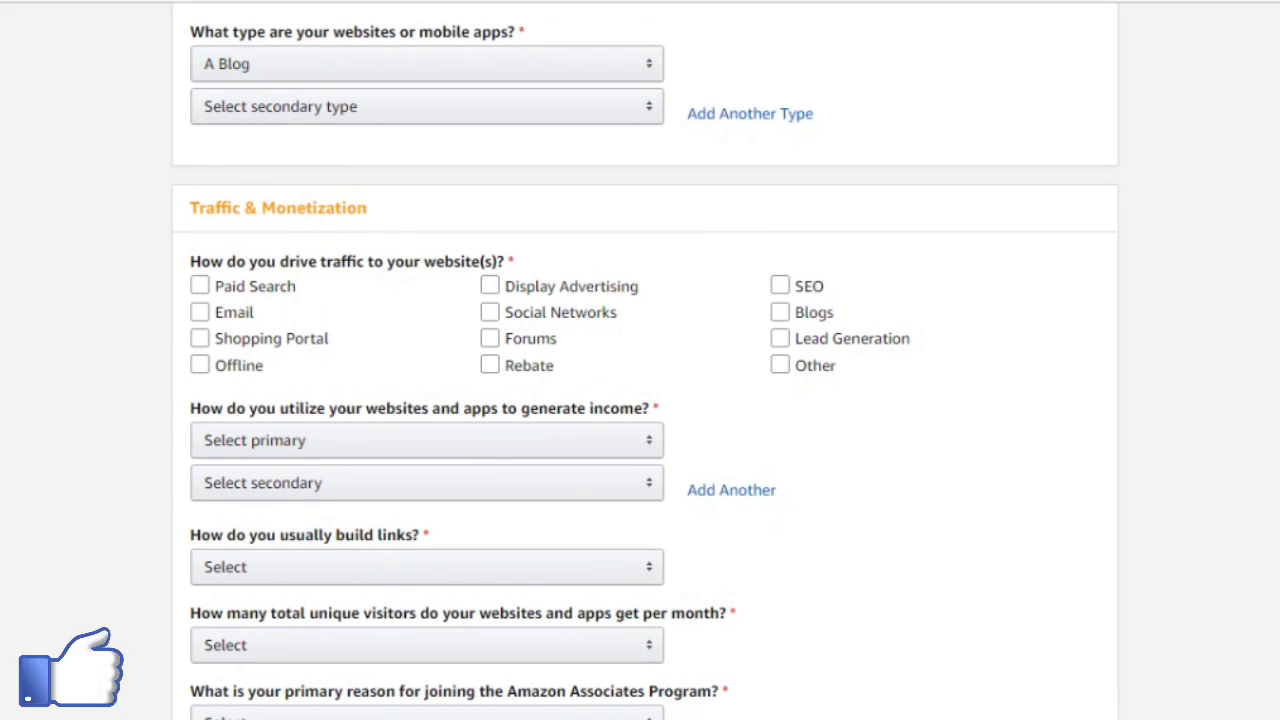
click(426, 63)
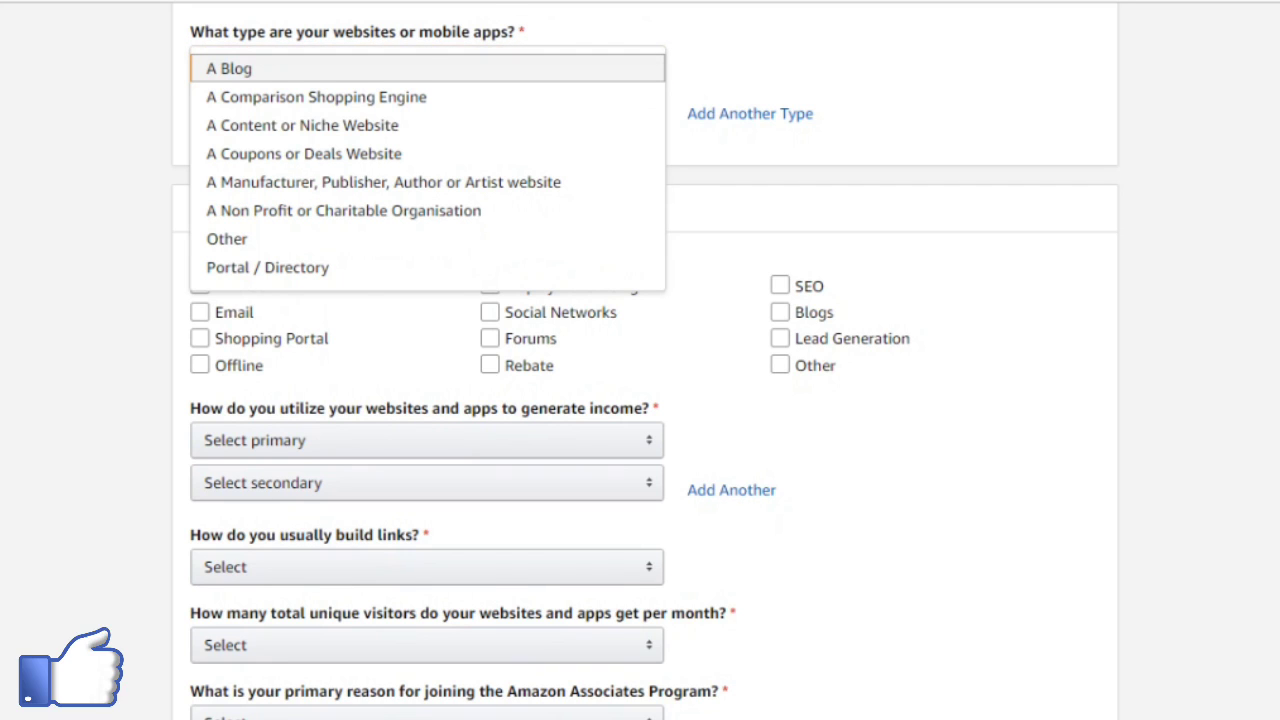
click(227, 239)
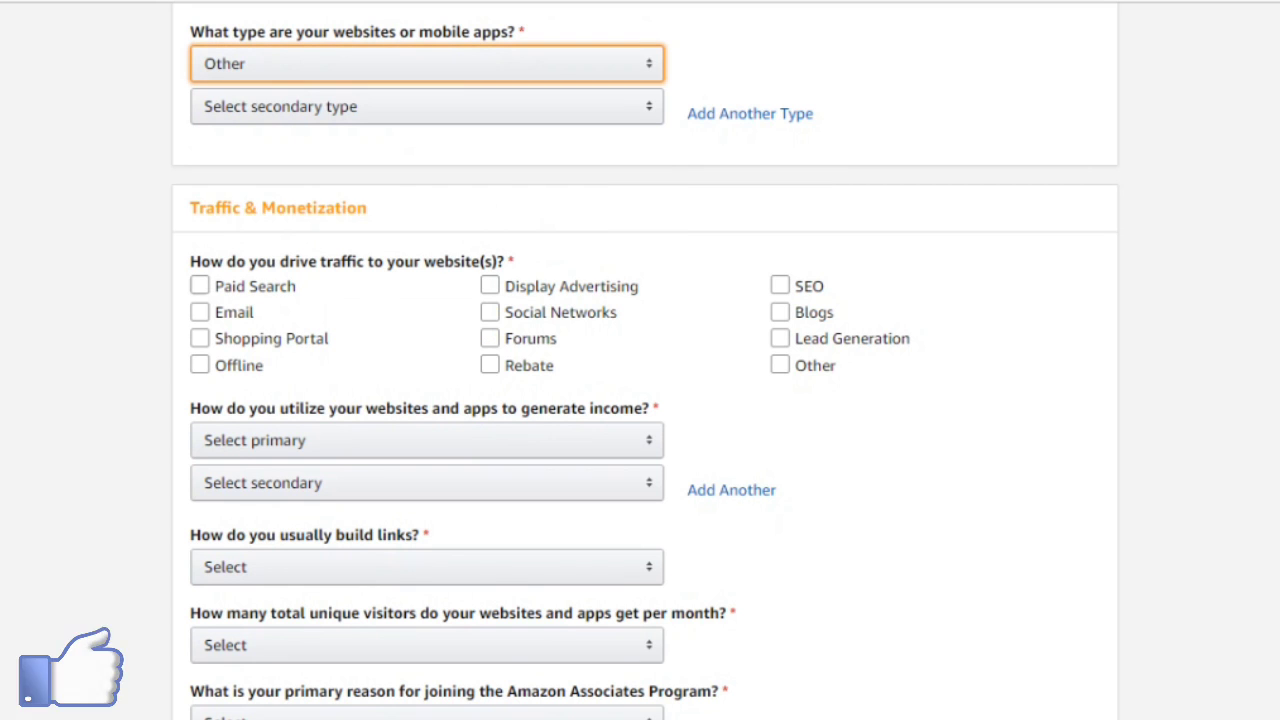
Mark Social Networks and Blogs as the traffic sources, and set the primary income method to E-commerce/Online Retail.
scroll(645, 360, down, 1)
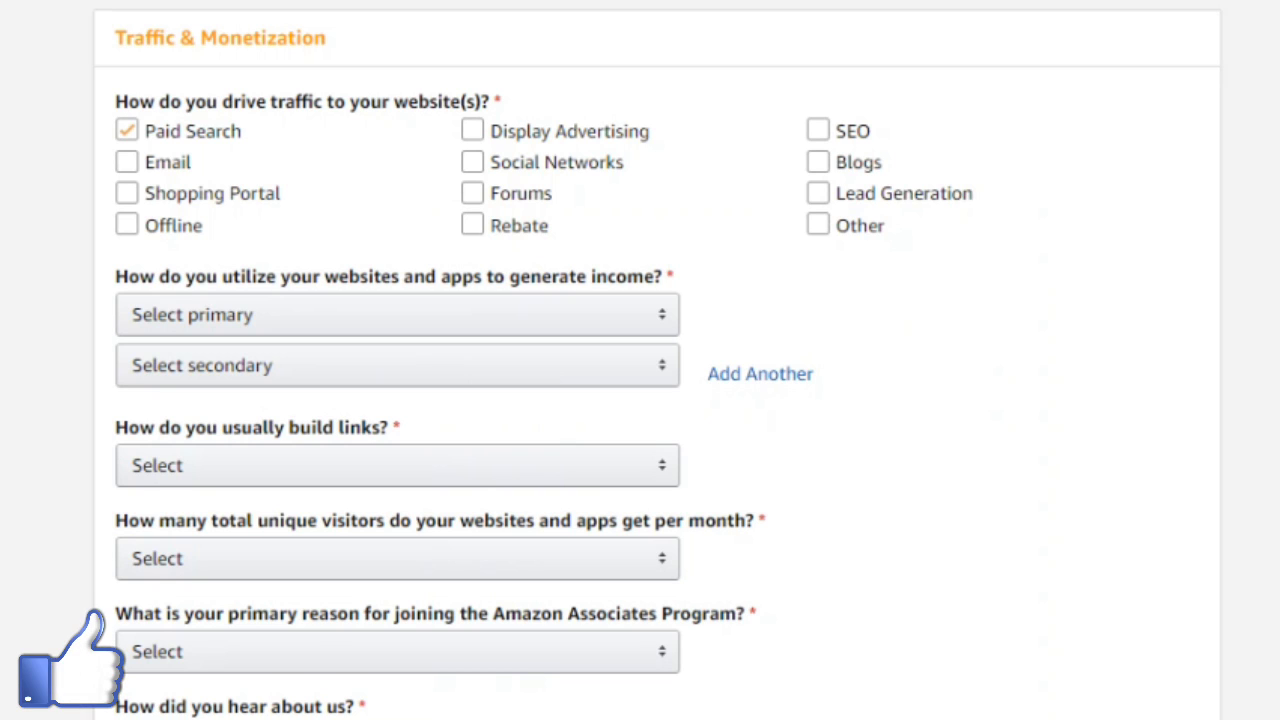
scroll(657, 360, down, 1)
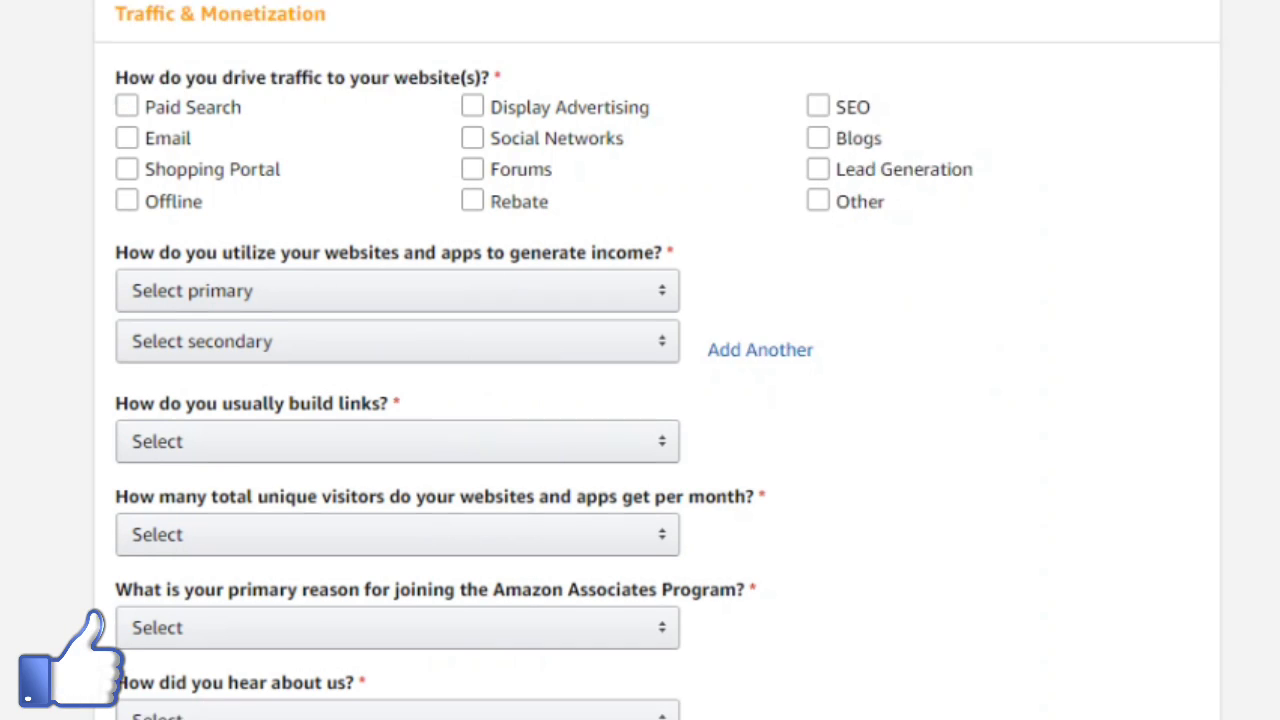
click(472, 159)
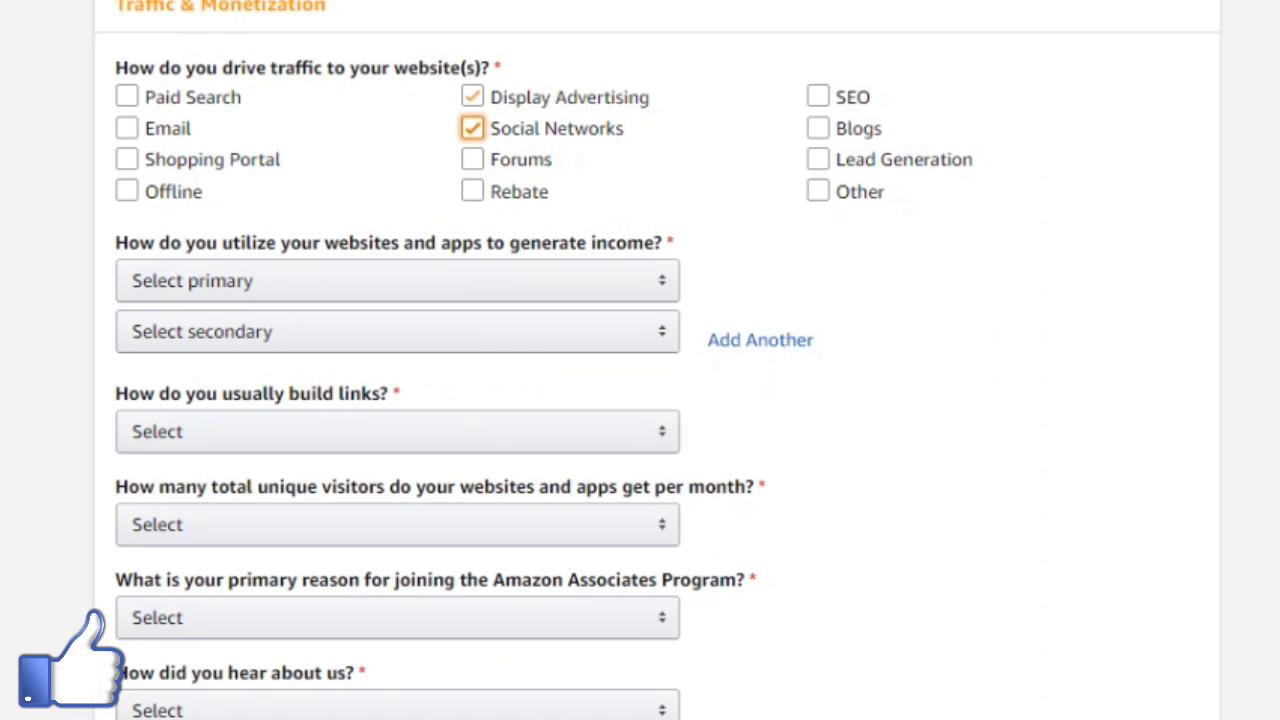
click(472, 96)
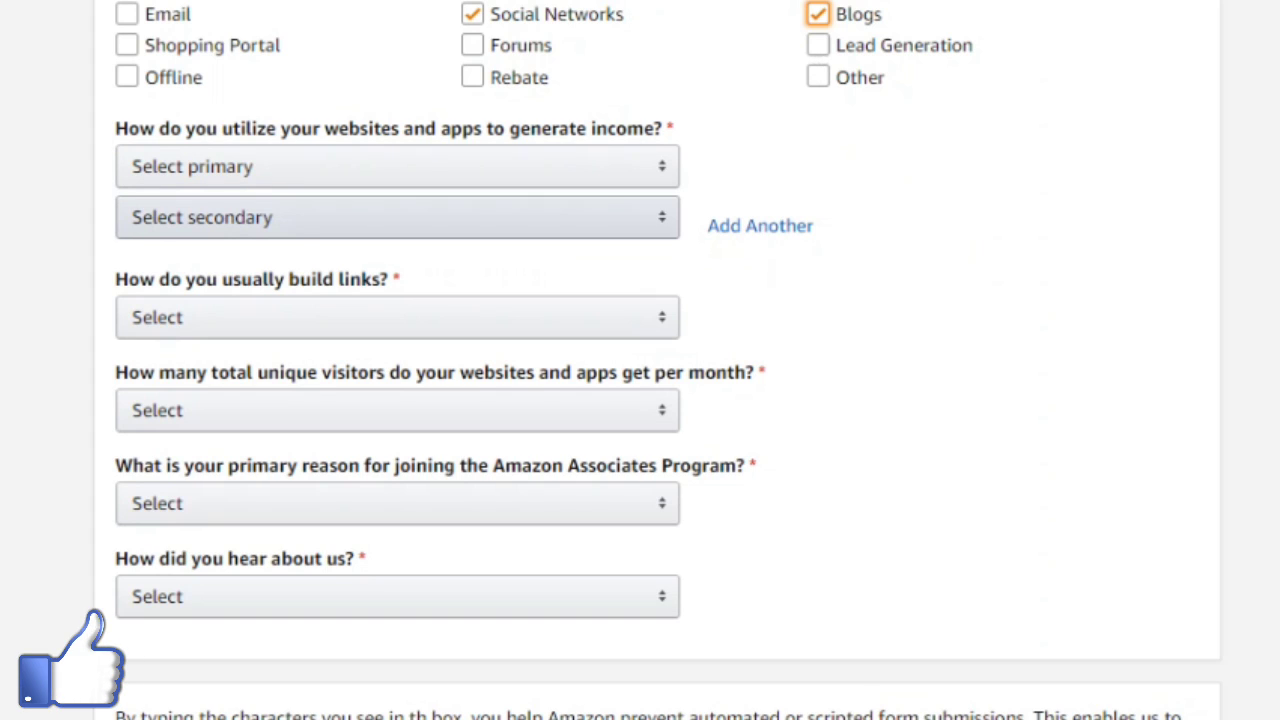
click(397, 166)
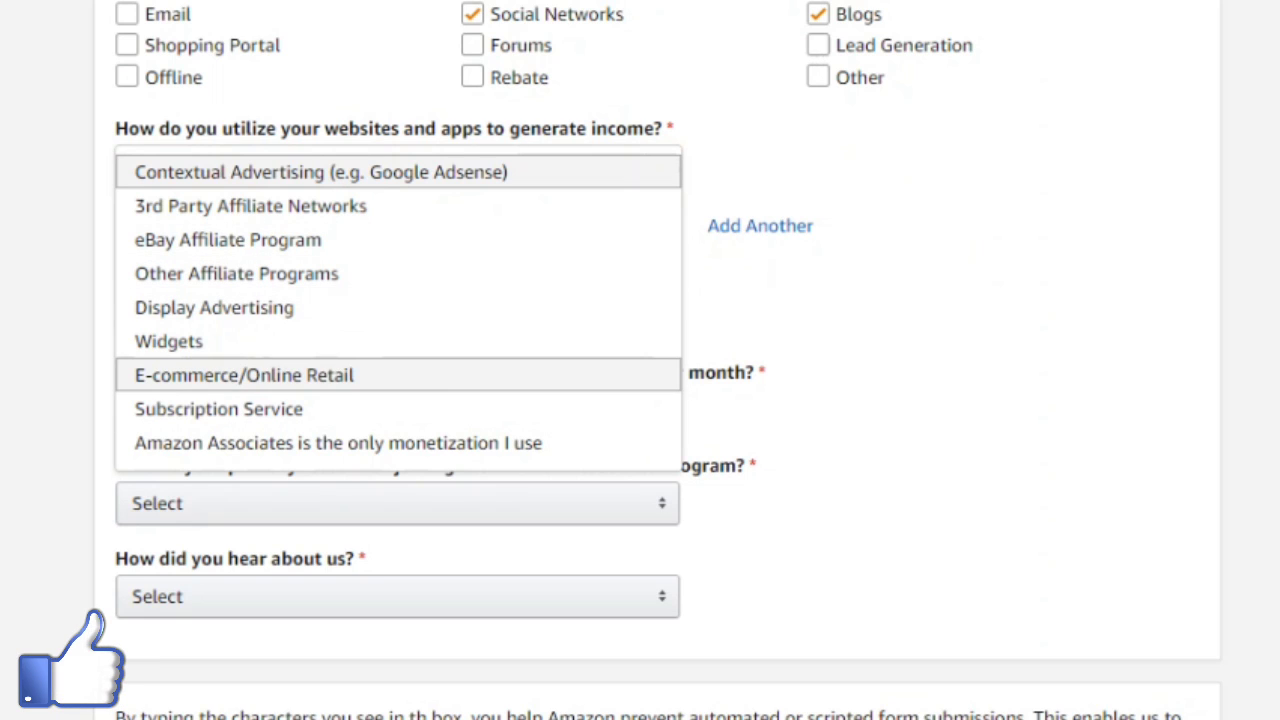
key(Return)
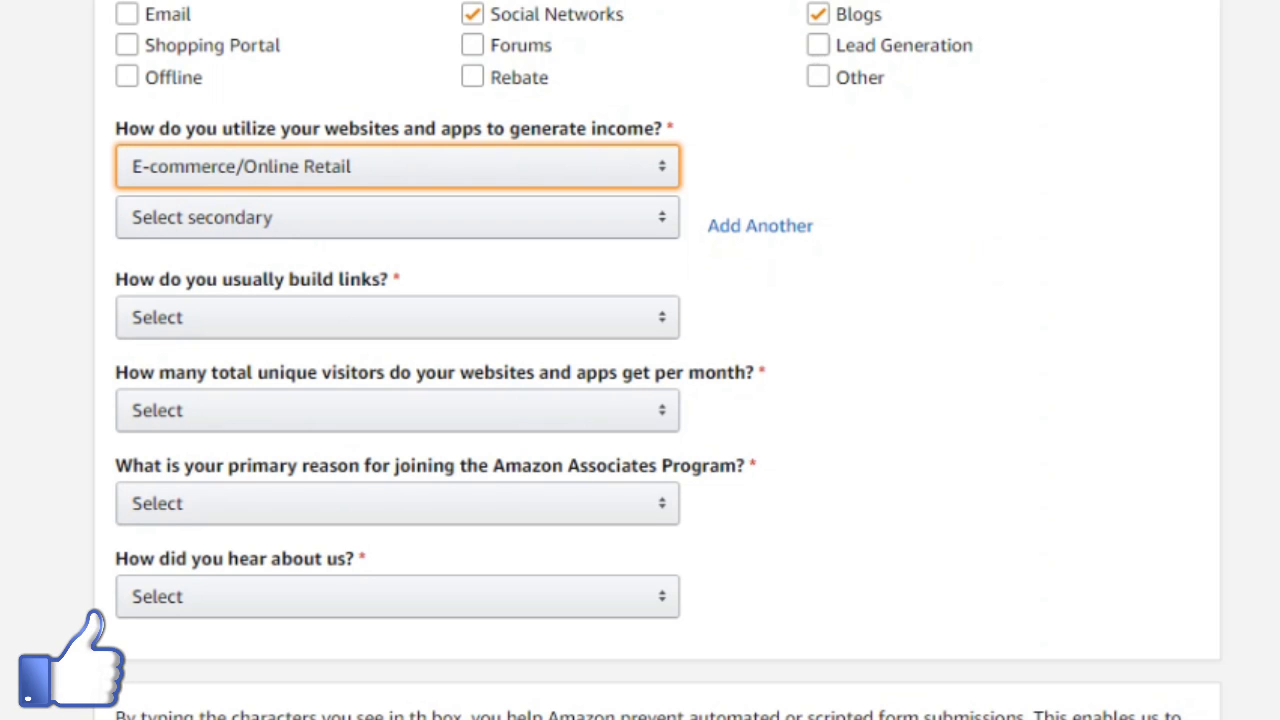
Set the secondary income method to "Amazon Associates is the only monetization I use".
scroll(640, 360, down, 3)
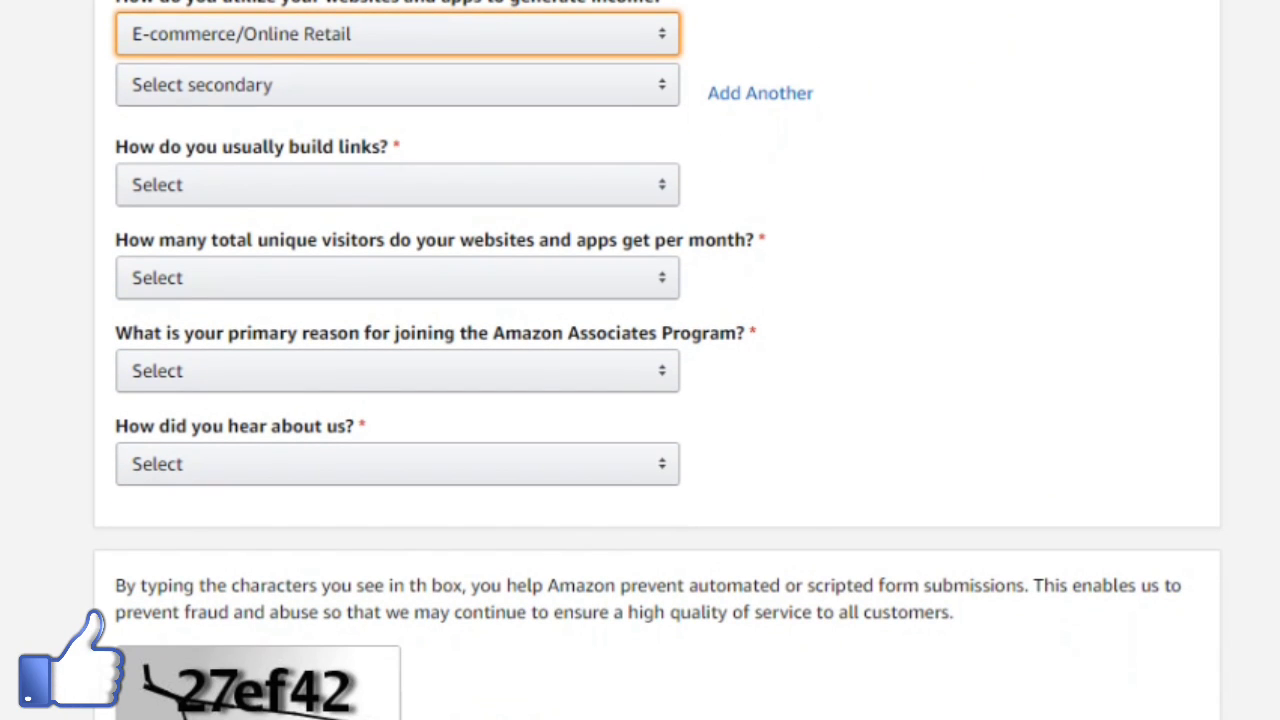
click(397, 85)
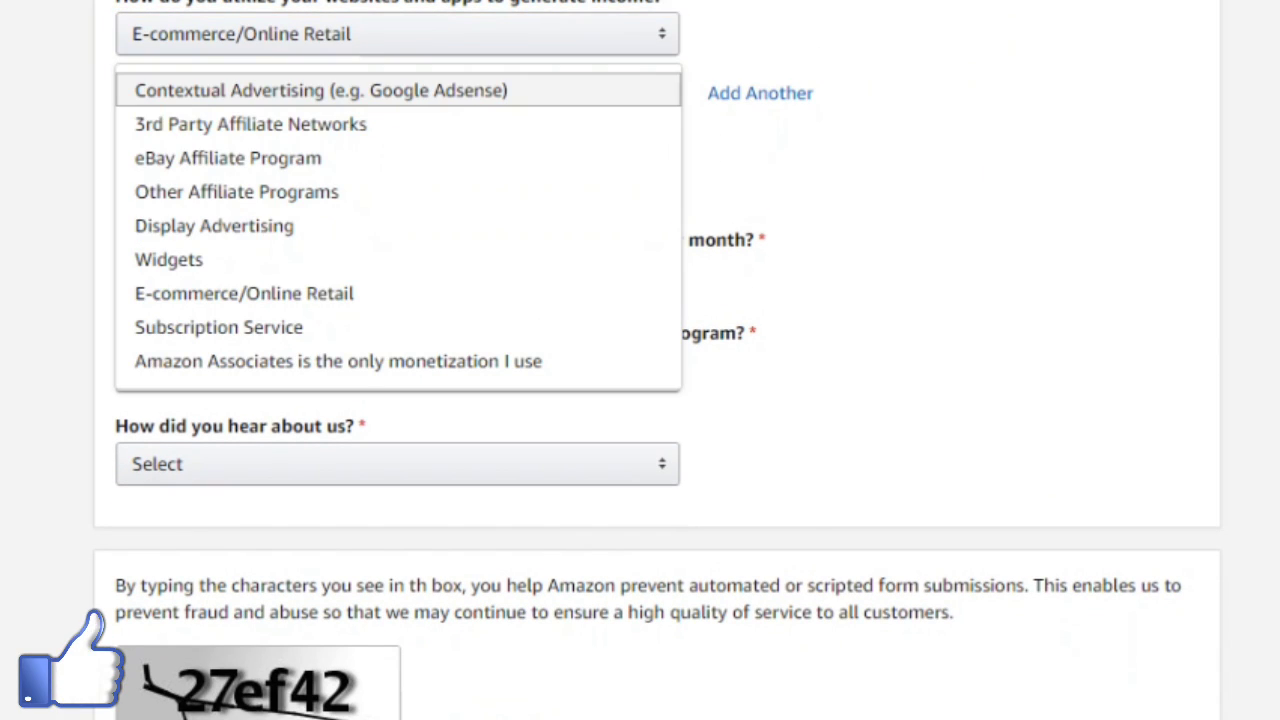
key(Down)
key(Down)
key(Down)
key(Down)
key(Down)
key(Down)
key(Down)
key(Down)
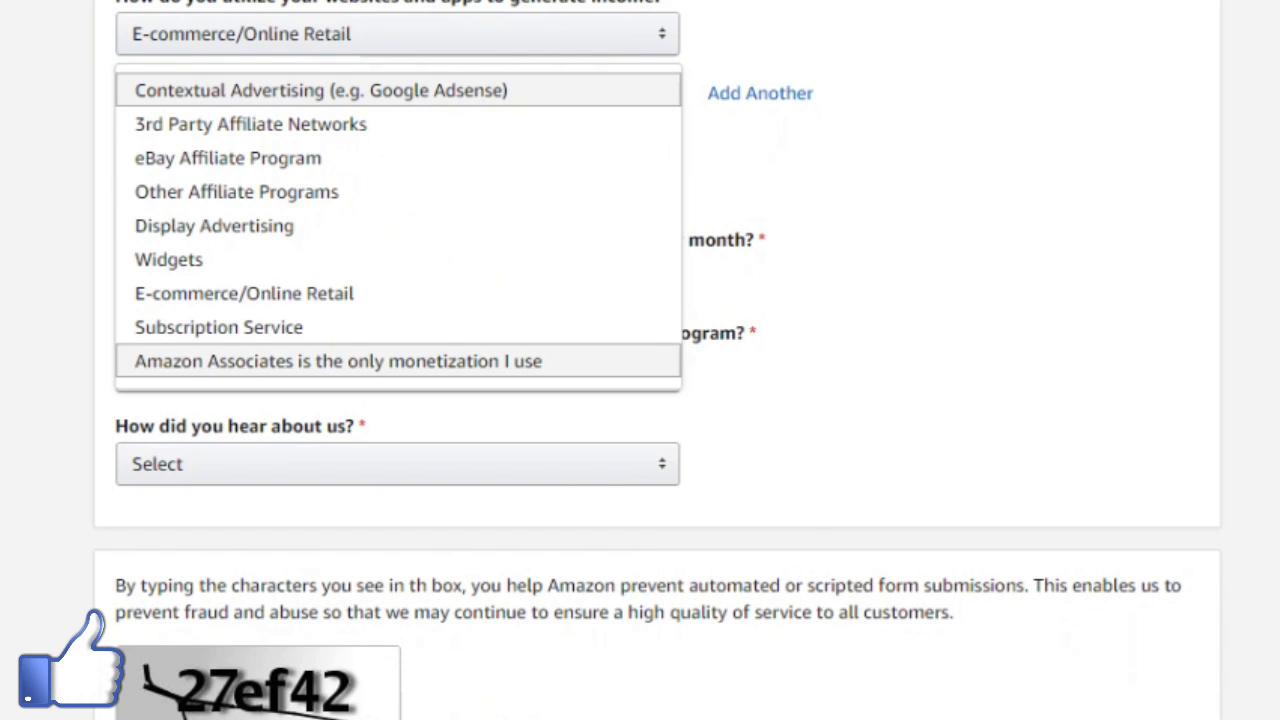
key(Return)
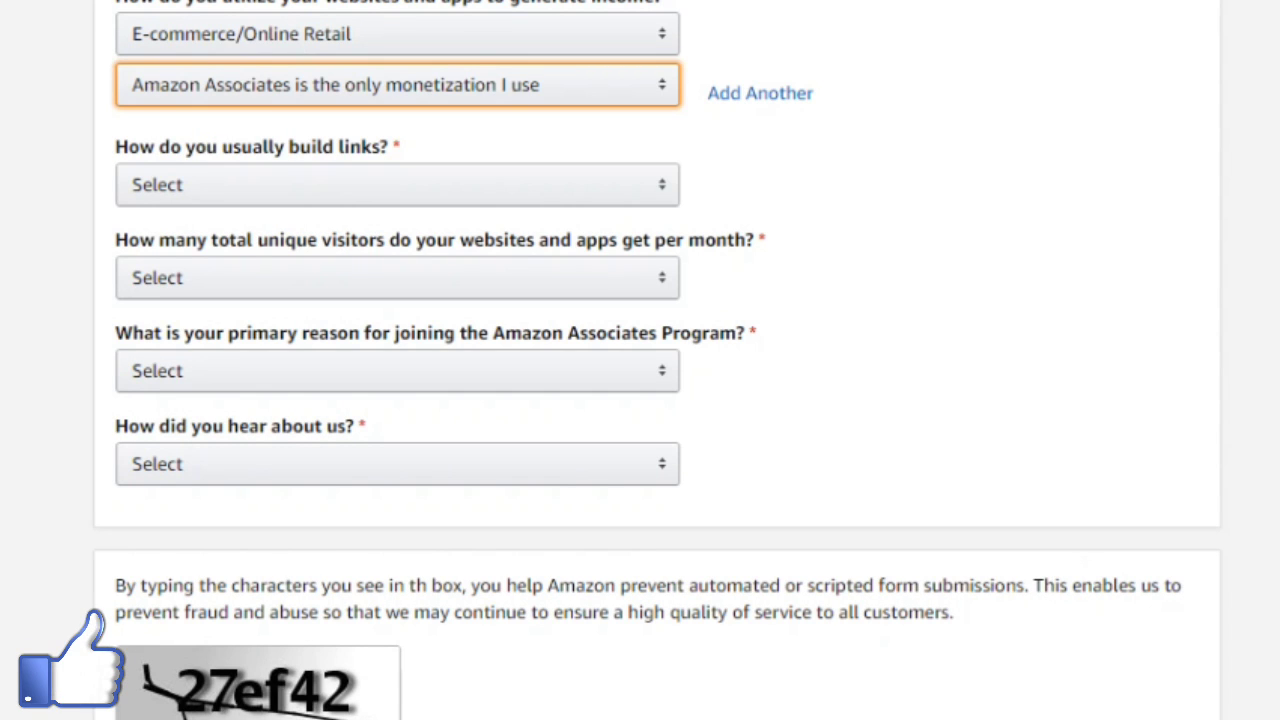
Set the usual link-building method to Other and the monthly unique visitors to From 5,001 to 50,000.
drag(114, 122, 186, 147)
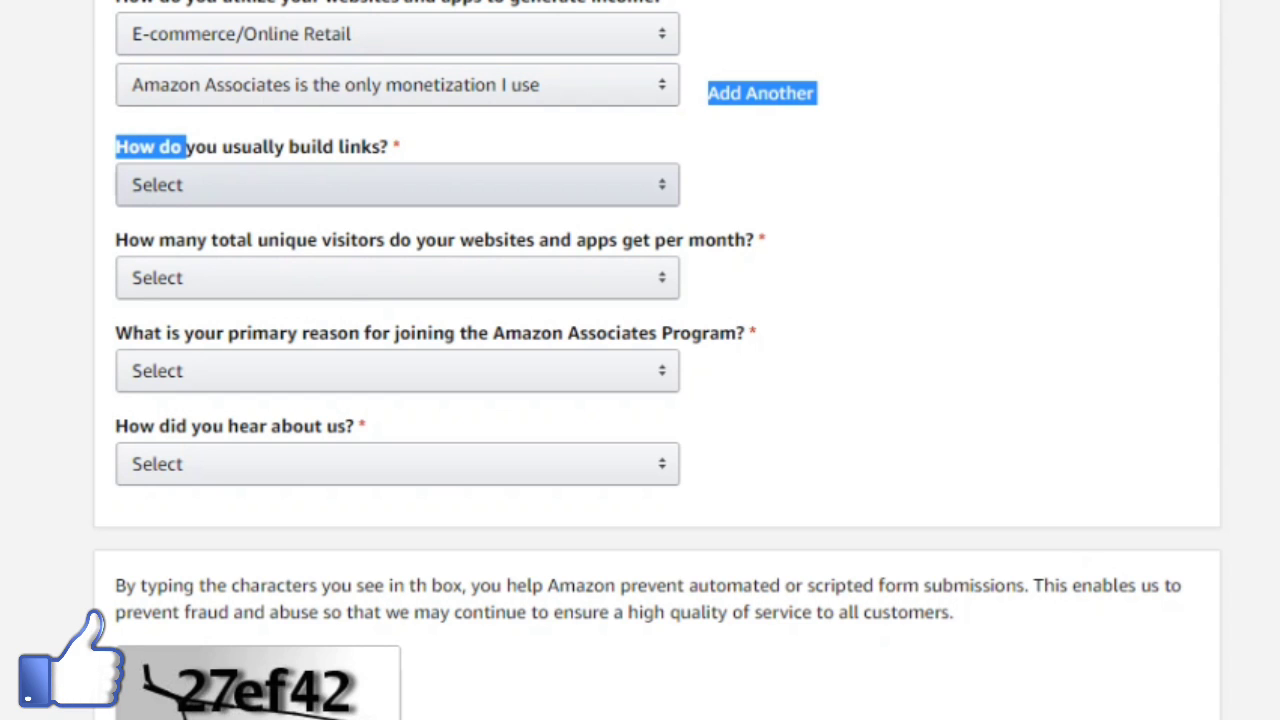
click(397, 185)
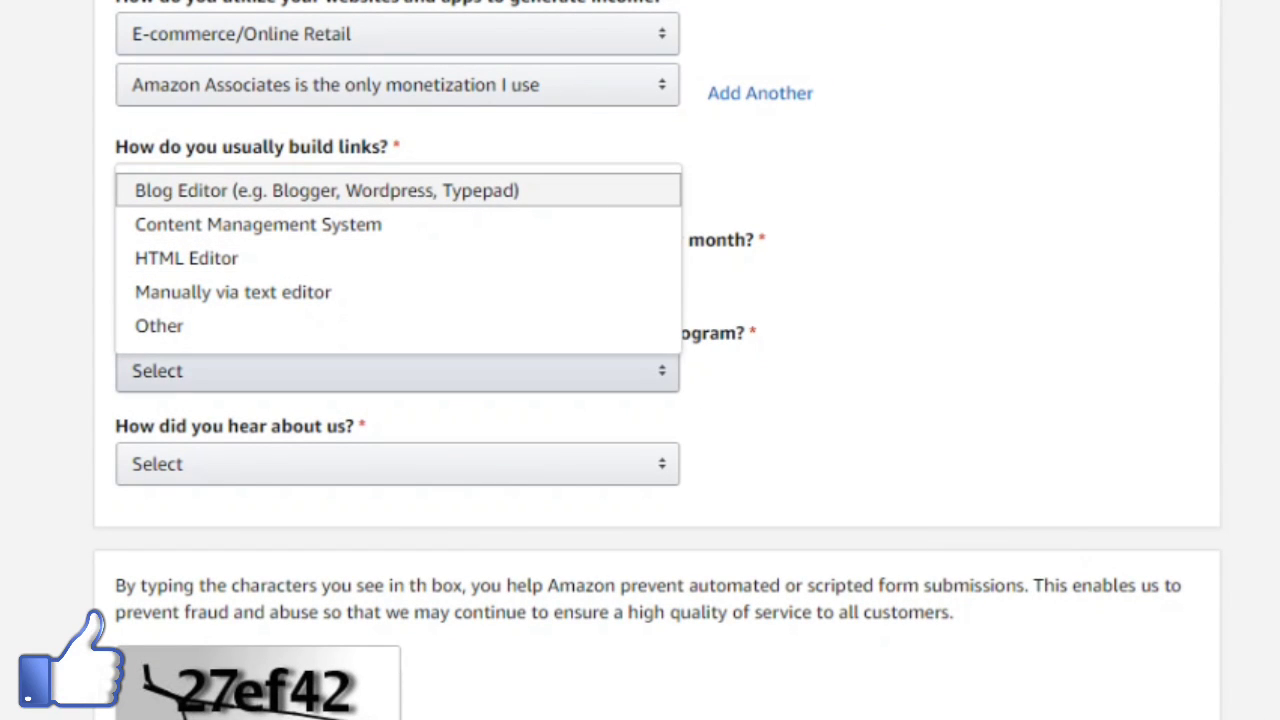
click(159, 326)
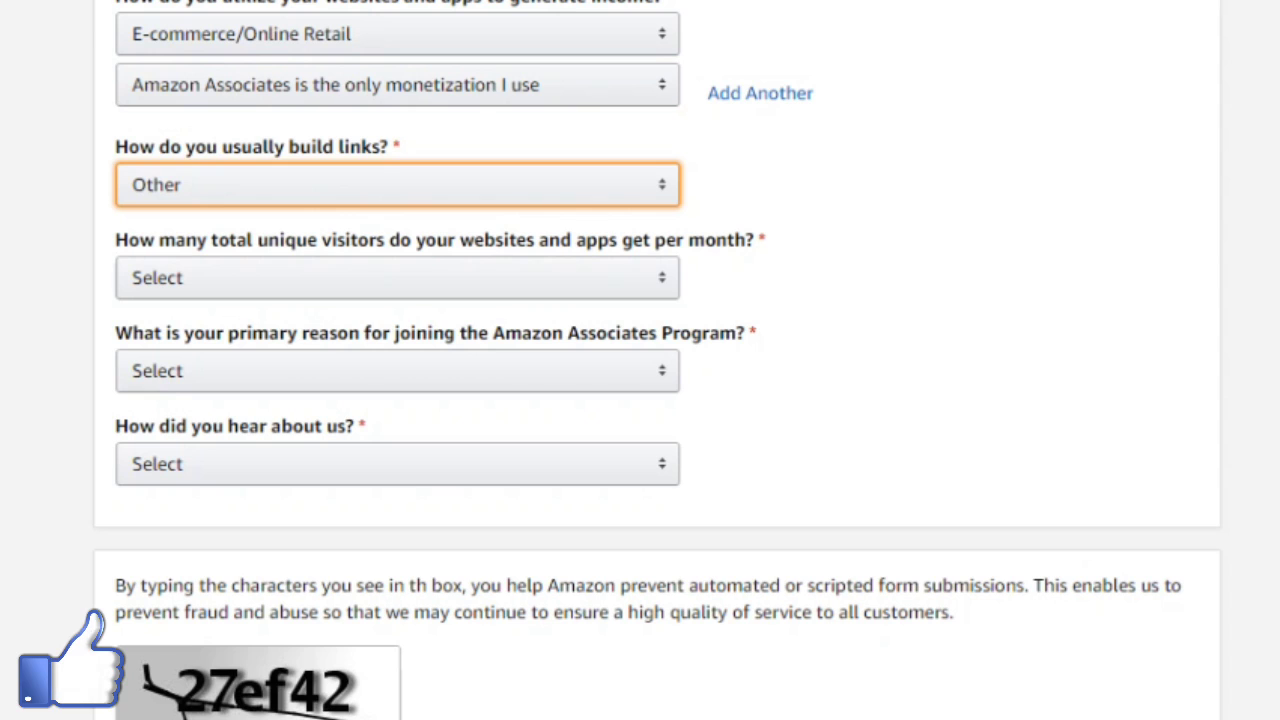
scroll(657, 360, down, 1)
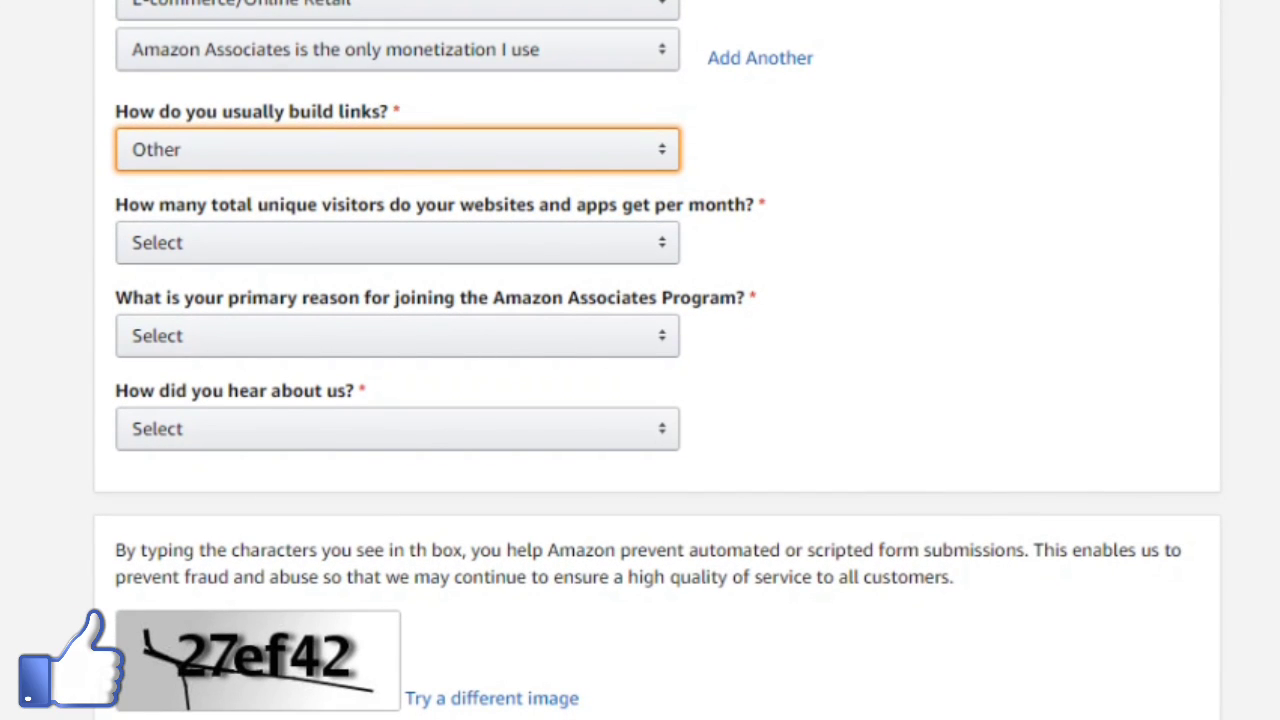
scroll(657, 360, down, 3)
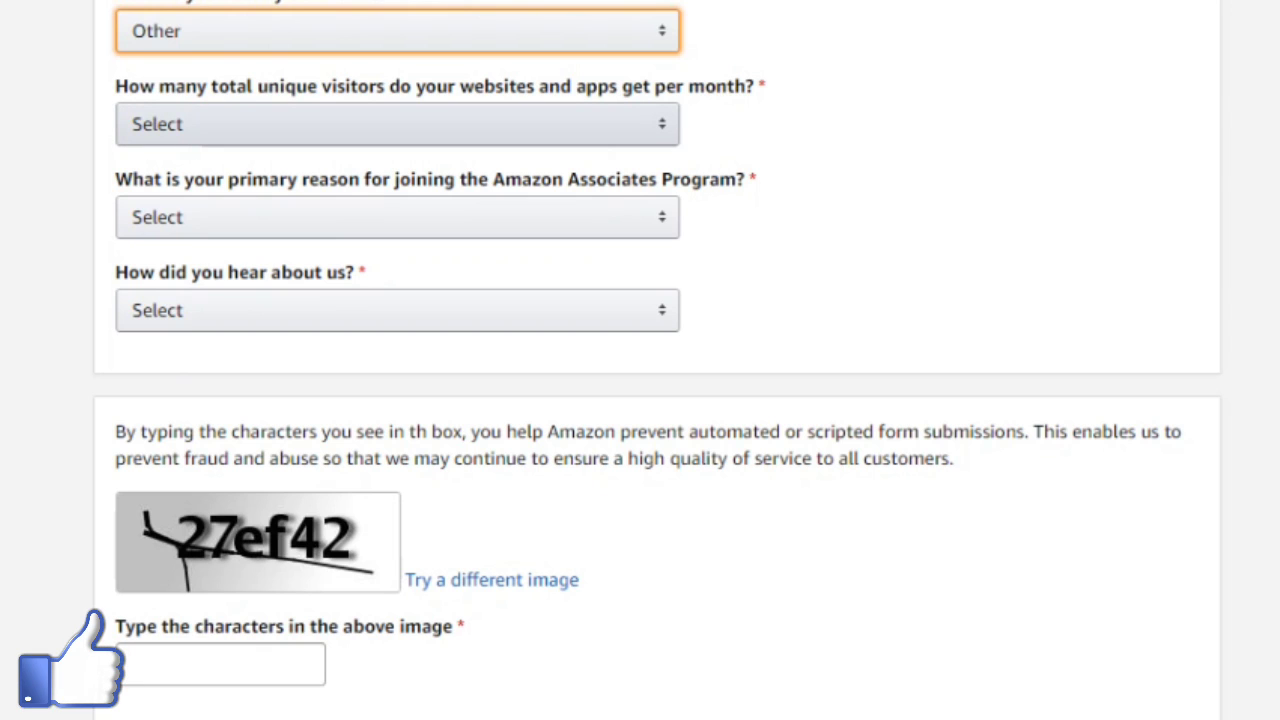
click(397, 124)
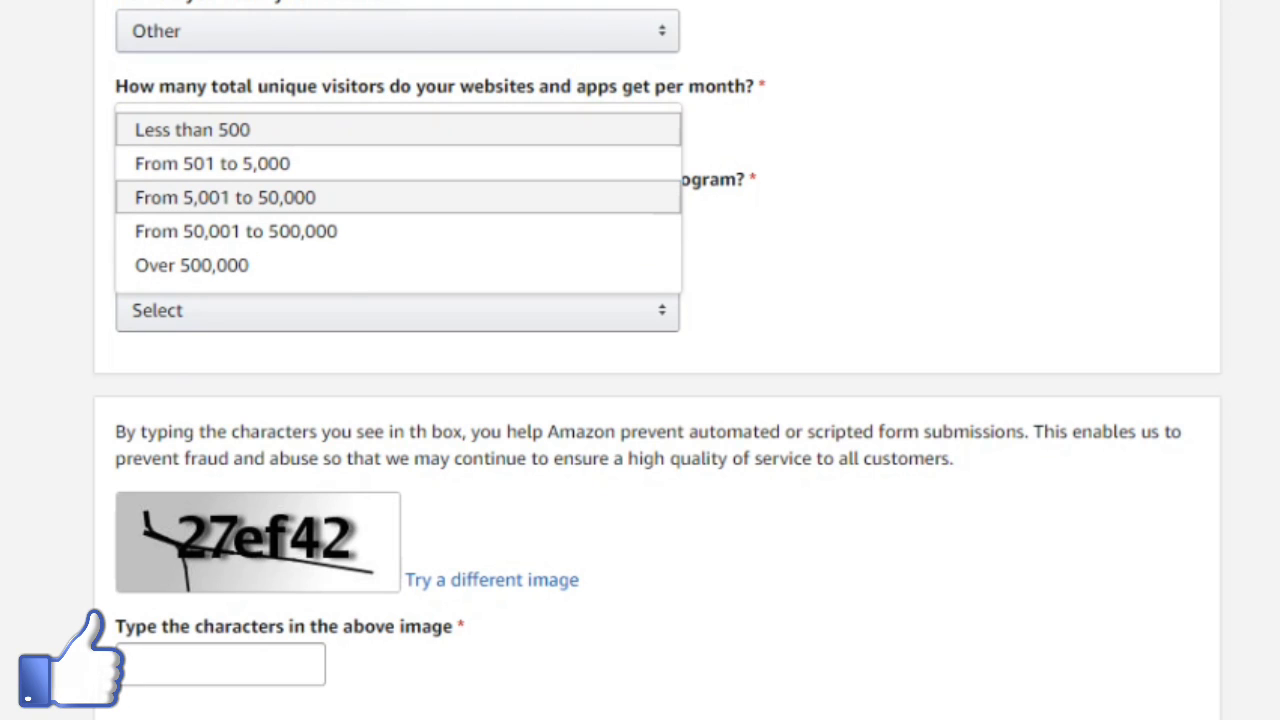
click(397, 197)
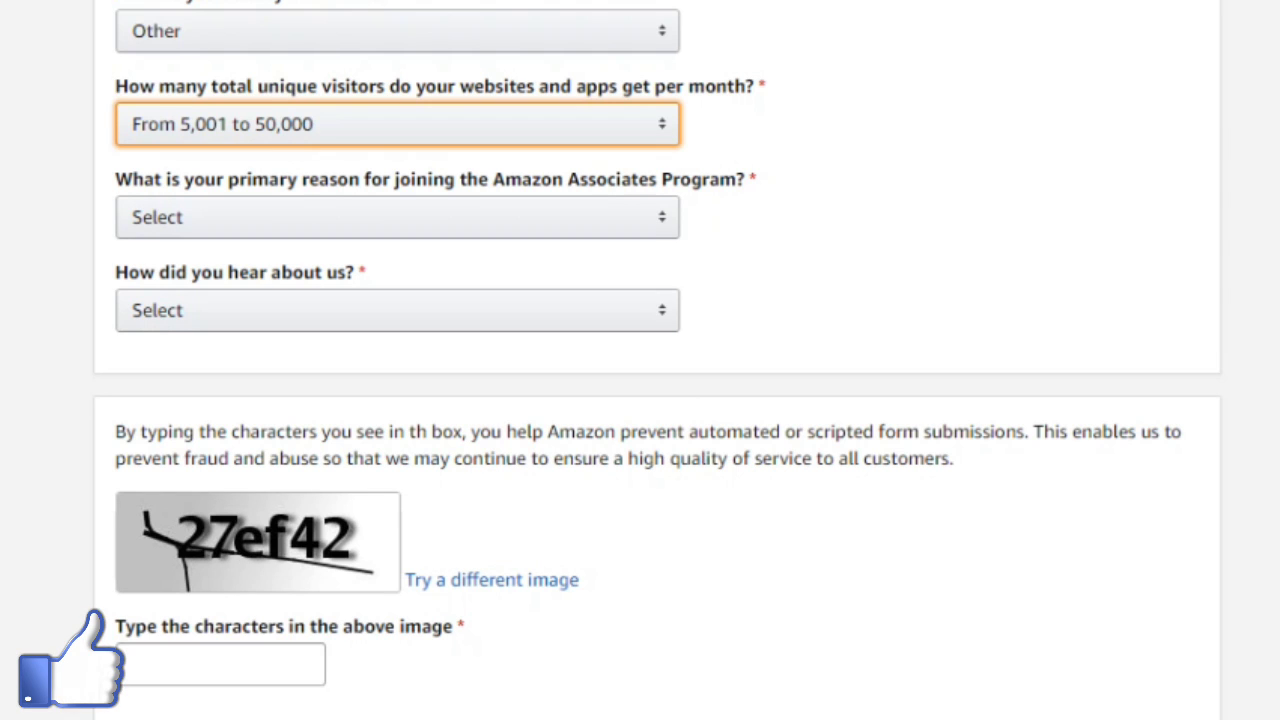
Set the primary reason for joining the program to Other and the way of hearing about it to Online Search.
scroll(657, 360, down, 2)
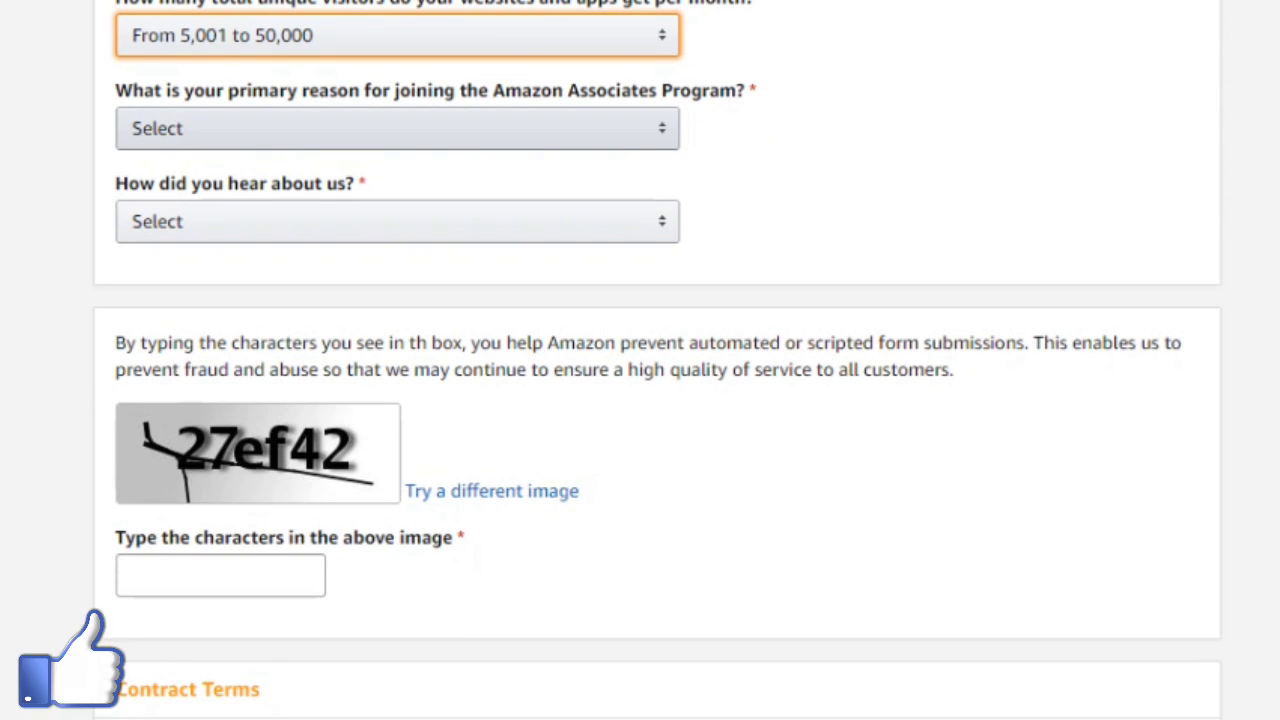
click(397, 128)
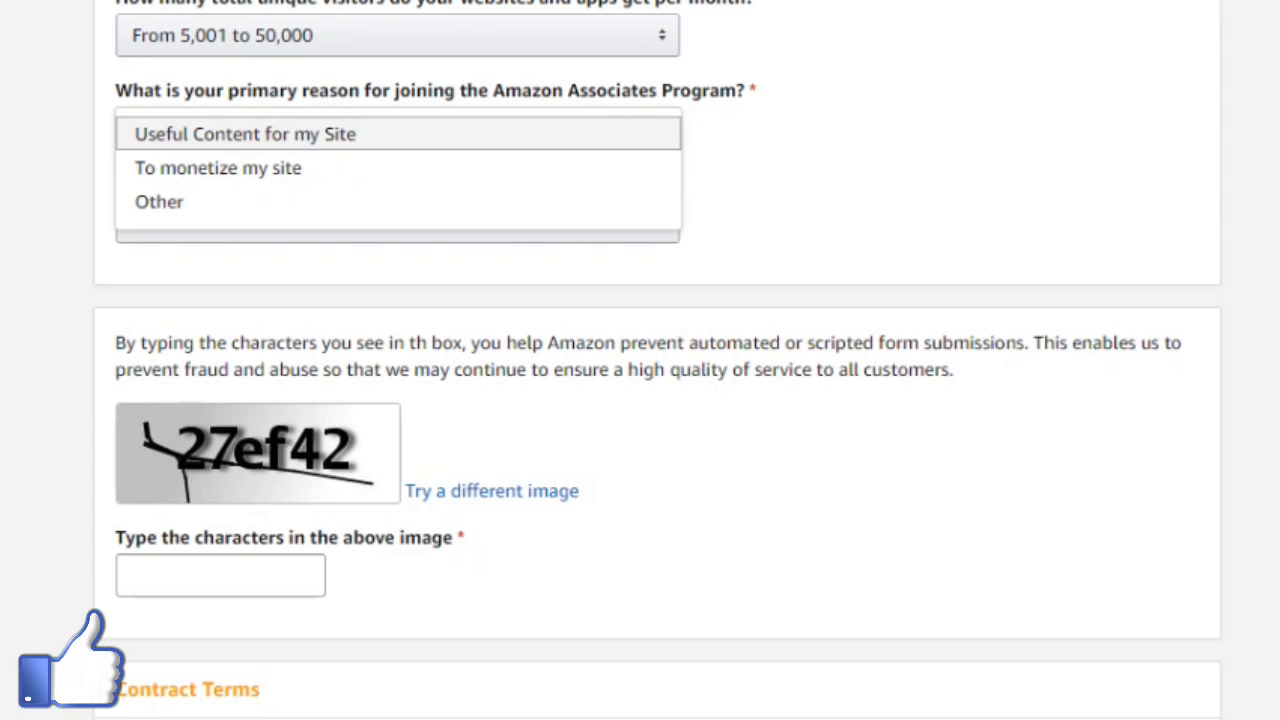
click(158, 201)
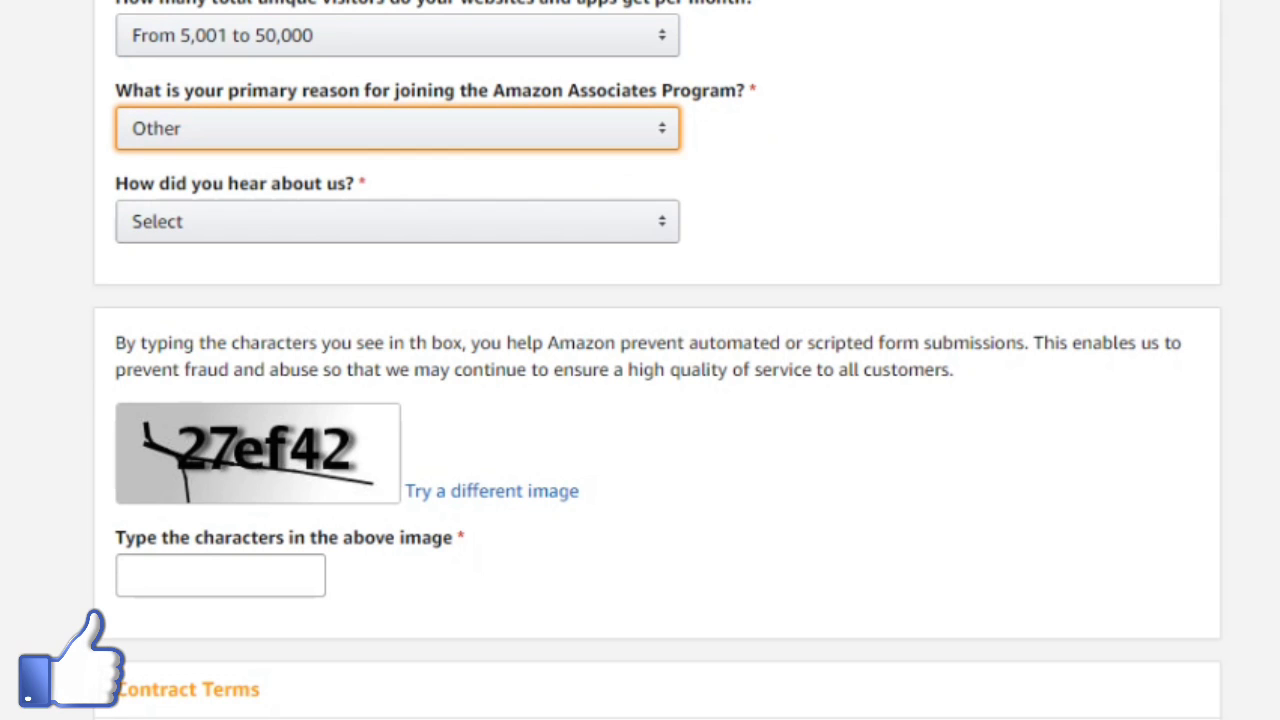
scroll(640, 360, down, 2)
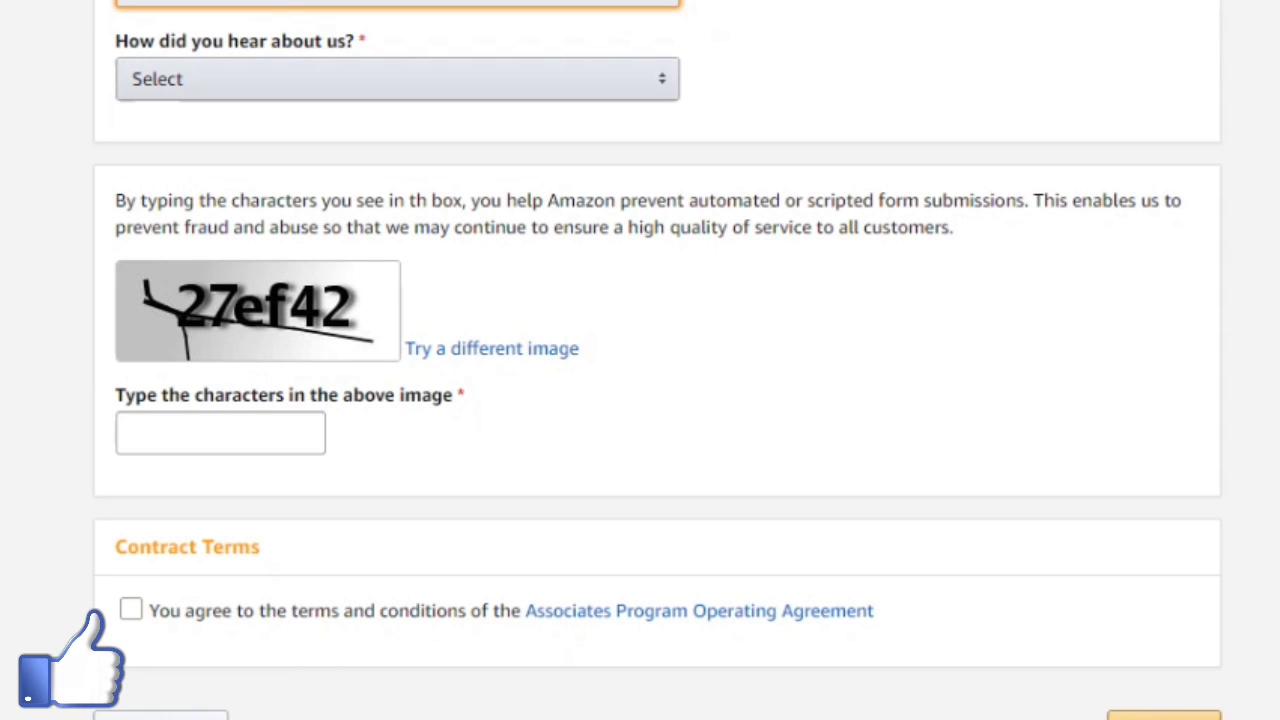
click(397, 79)
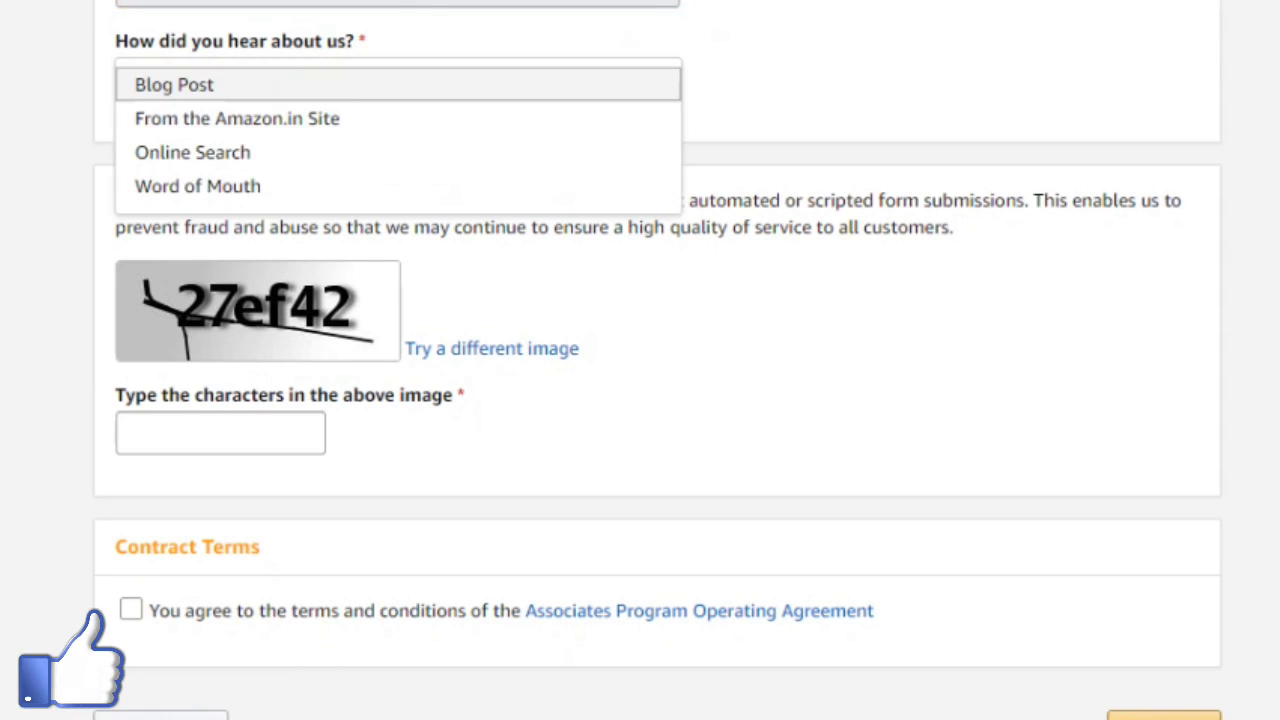
click(192, 152)
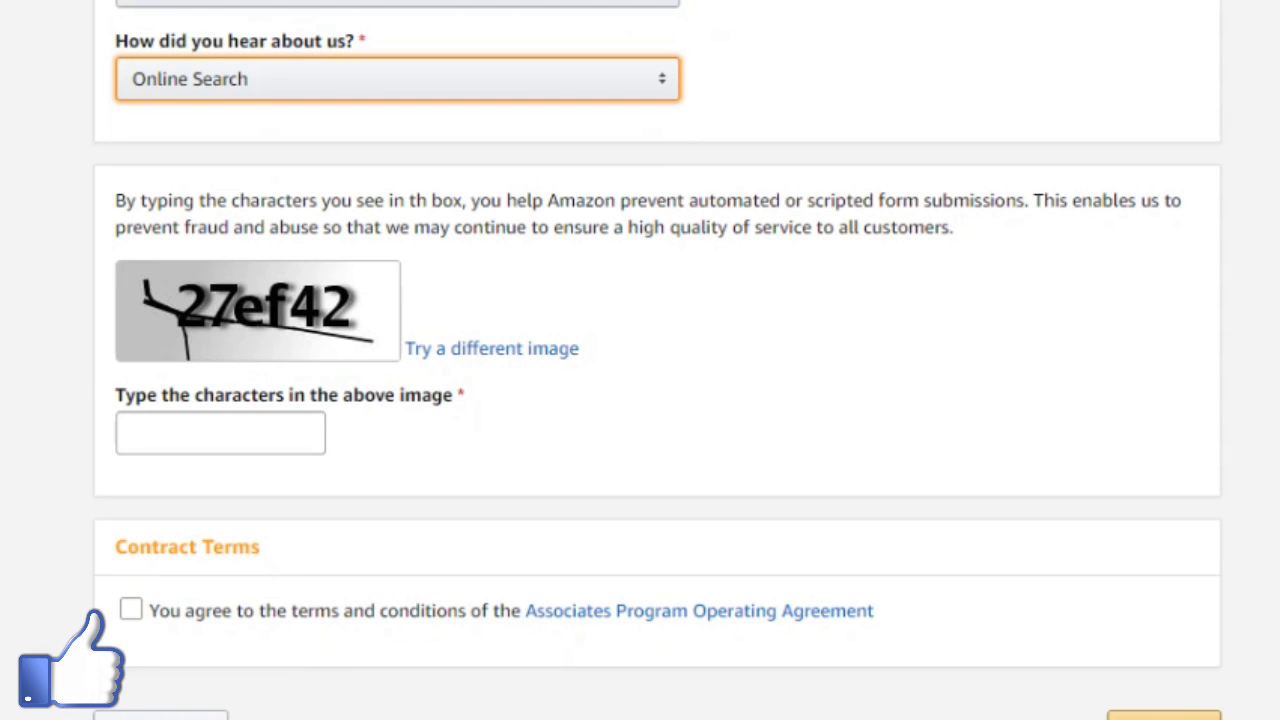
Enter the verification characters from the image, agree to the Associates Program Operating Agreement, and finish the application.
scroll(640, 360, down, 1)
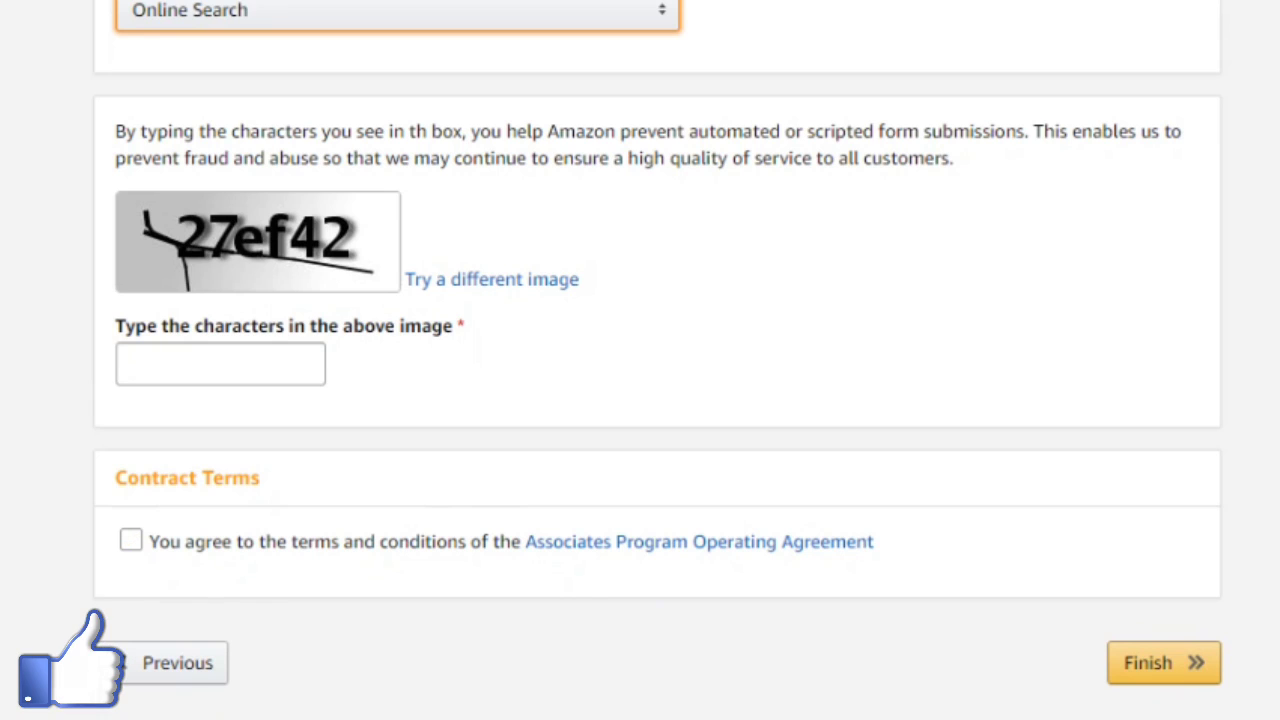
click(220, 363)
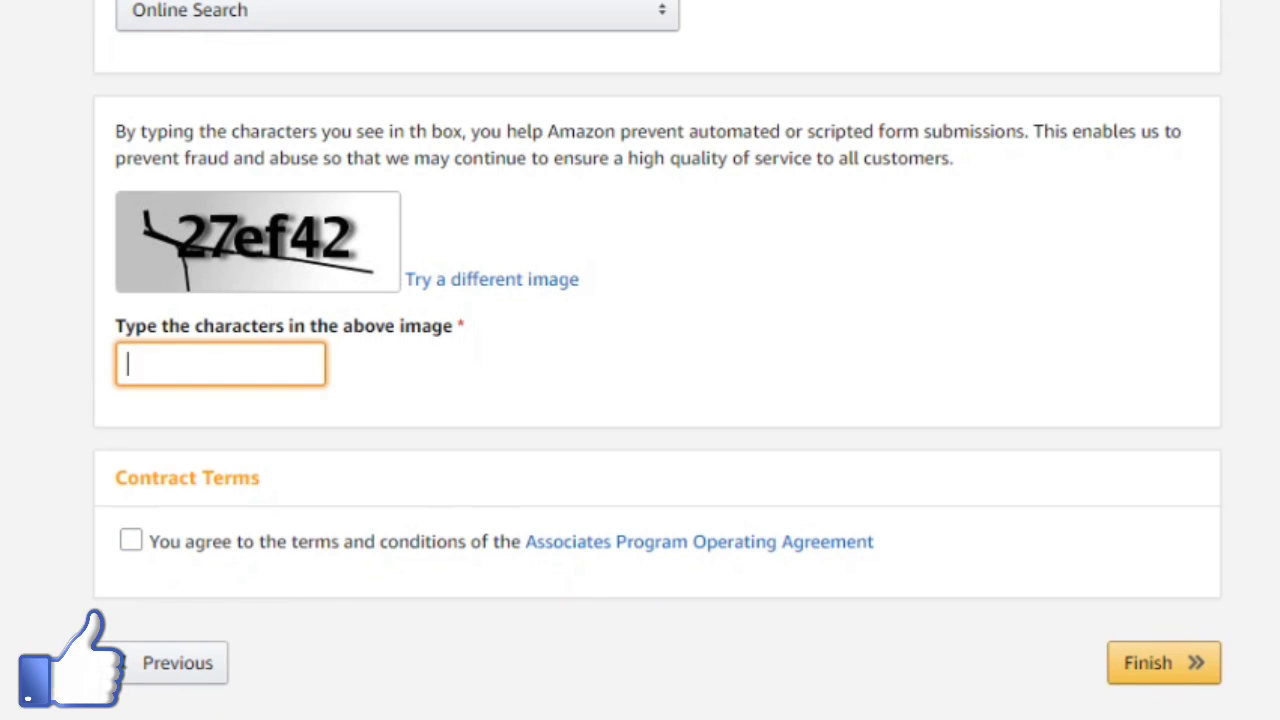
text(27ef42)
click(131, 540)
click(1163, 662)
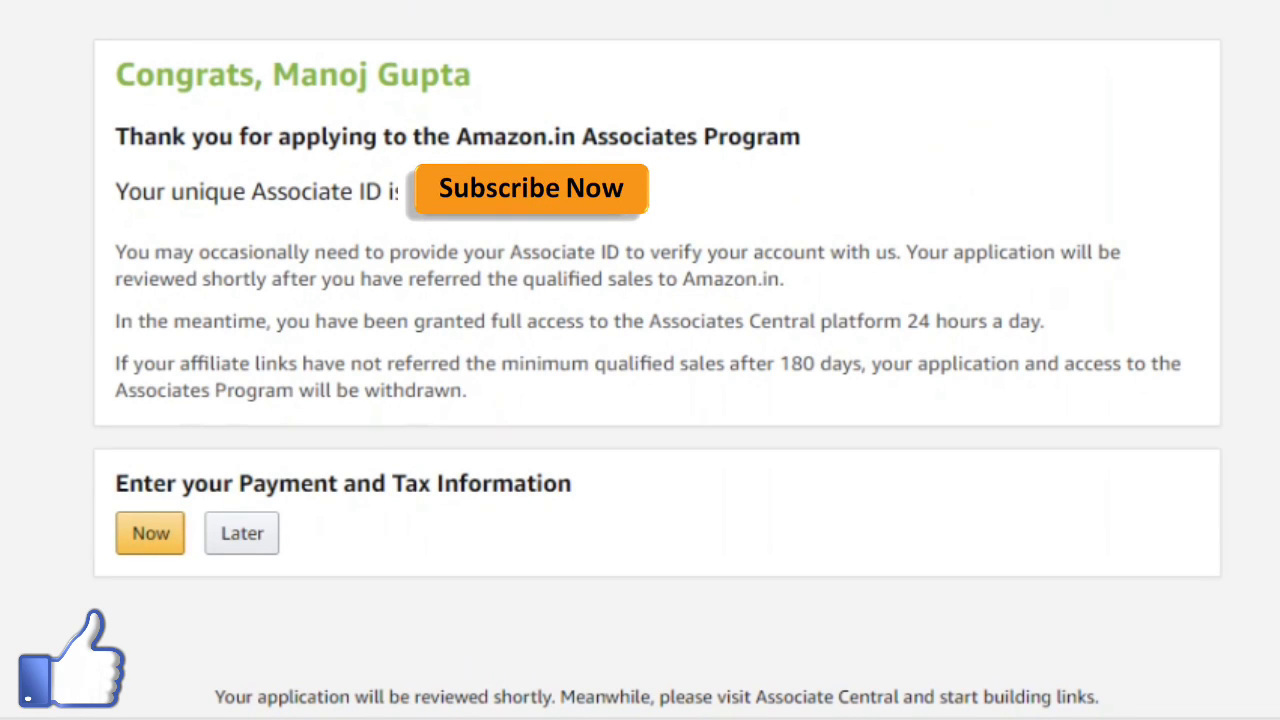
Choose to enter payment and tax information now, and examine the PAN, organization type and NEFT payment options.
drag(273, 75, 471, 75)
click(150, 533)
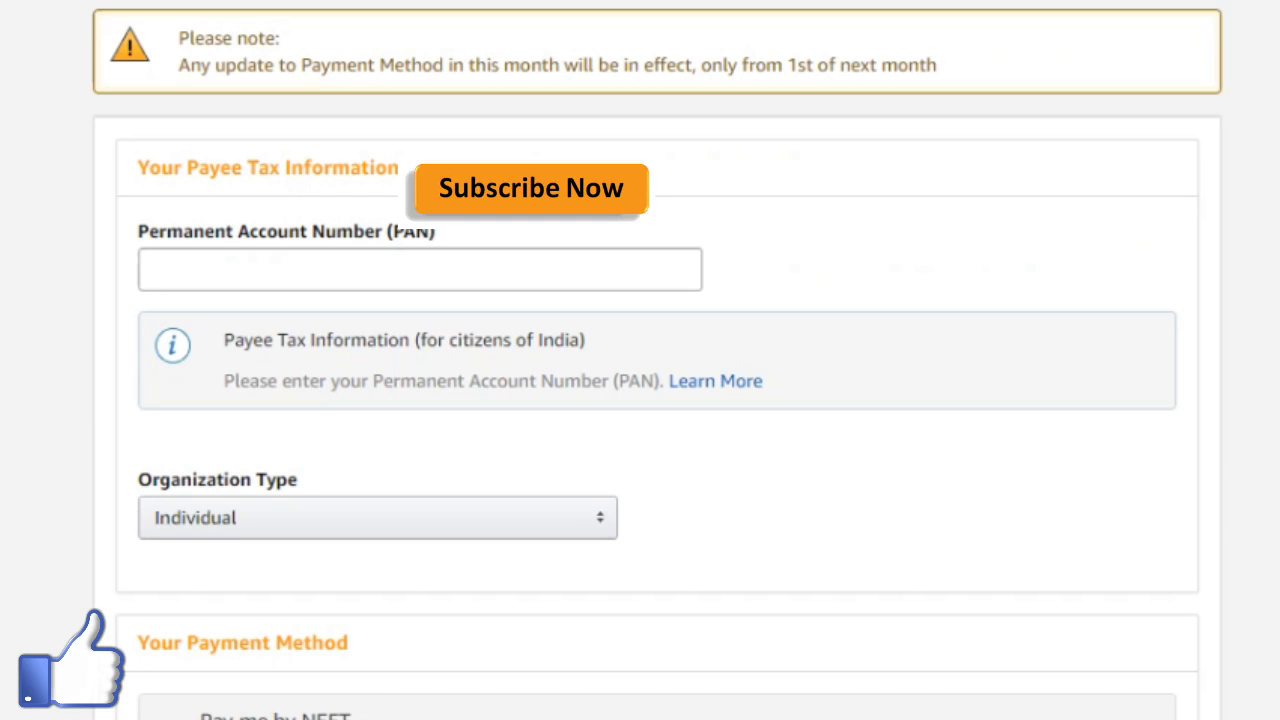
scroll(656, 400, down, 3)
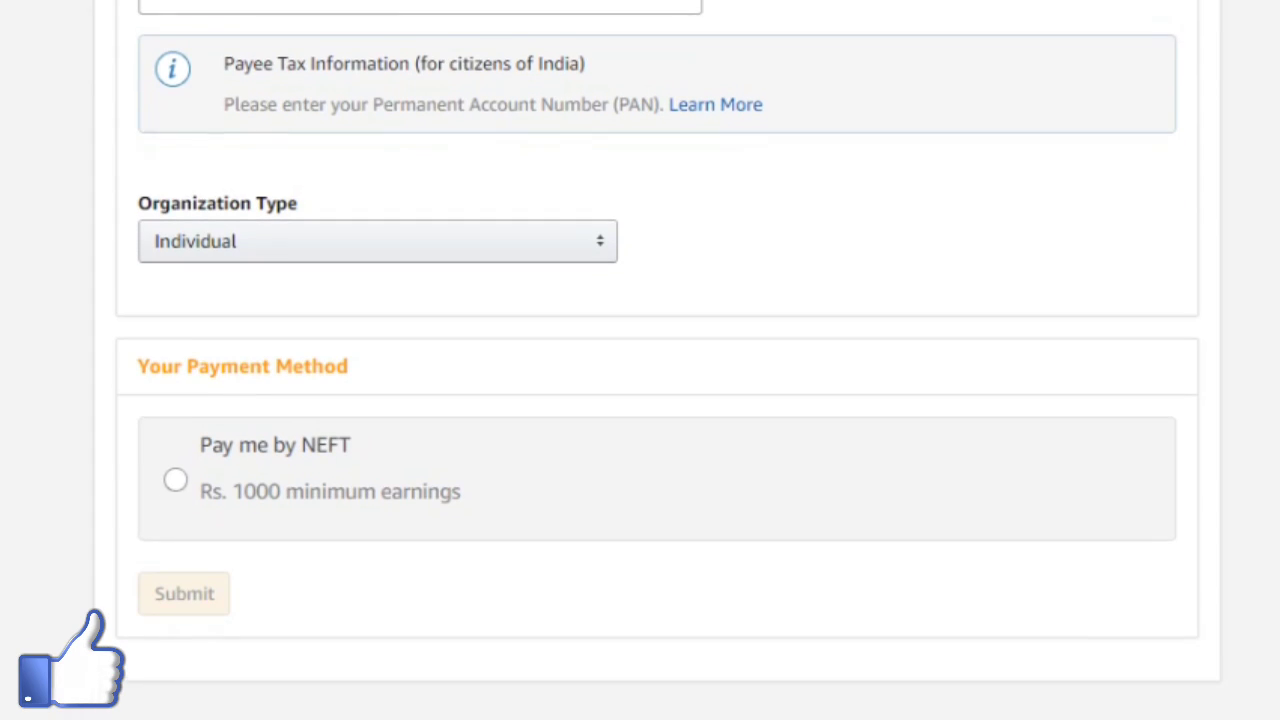
scroll(640, 400, up, 3)
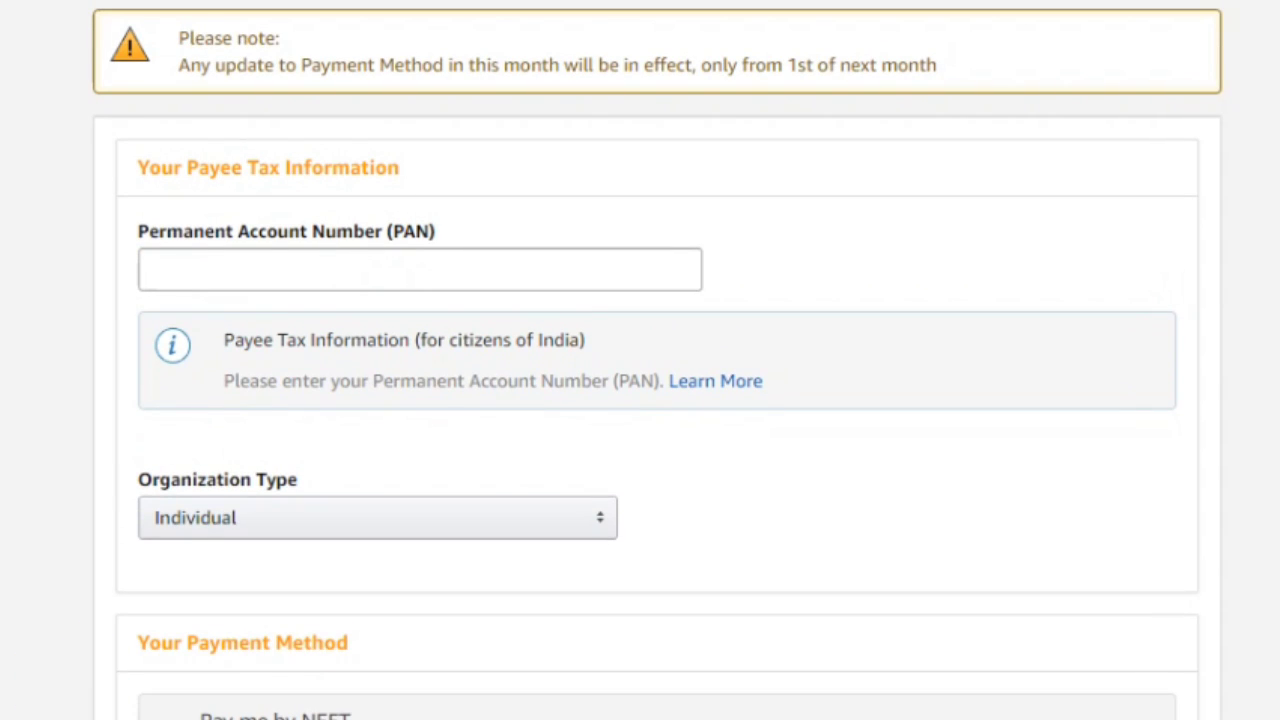
scroll(640, 400, down, 1)
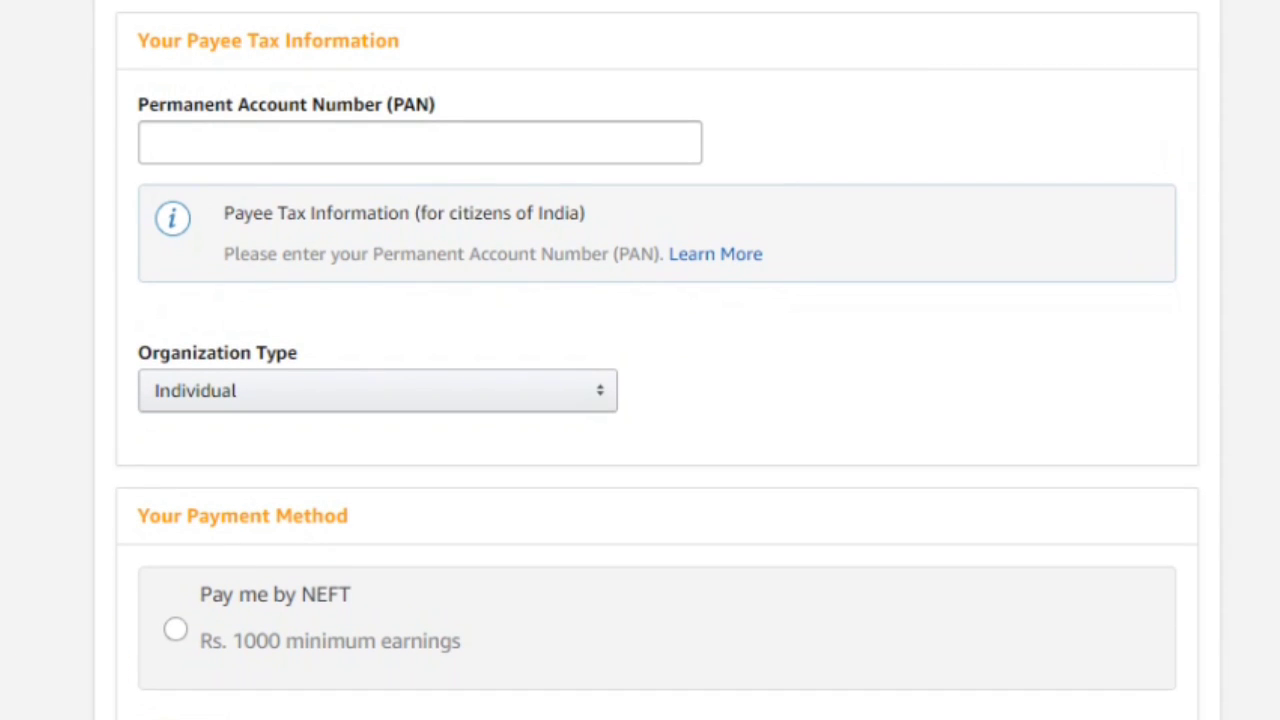
triple_click(217, 352)
scroll(640, 400, down, 2)
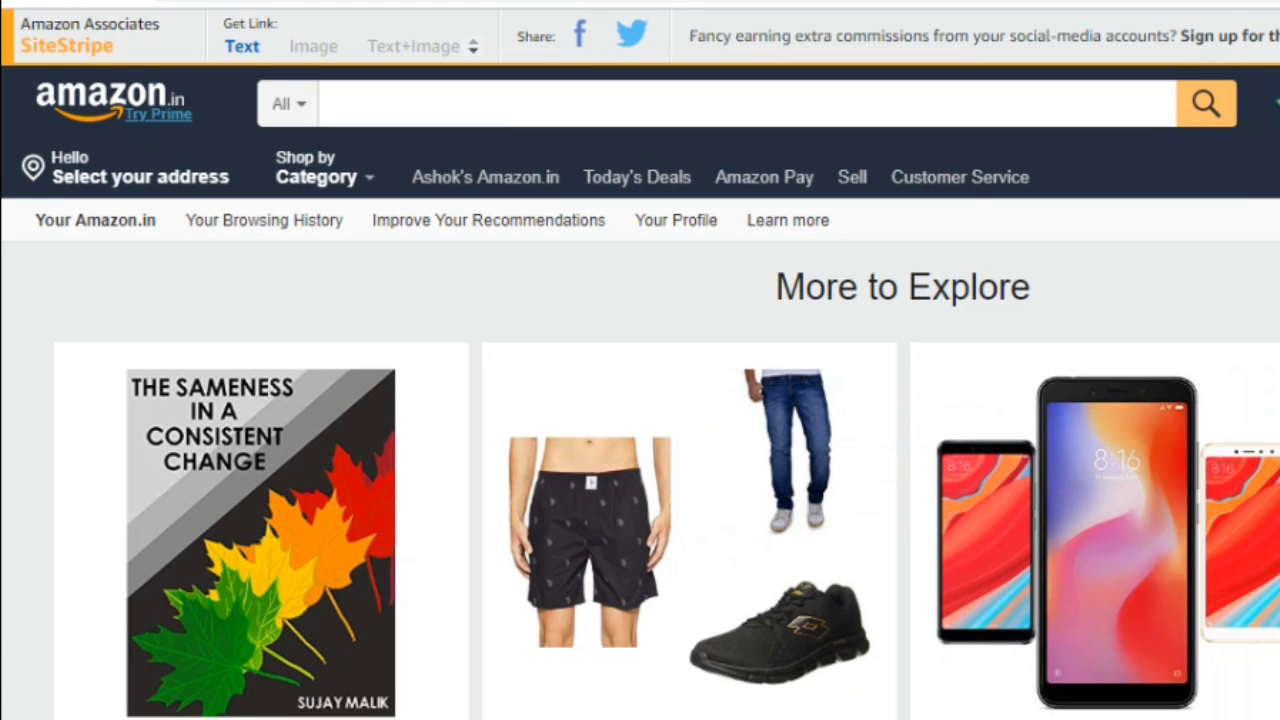
Examine the Amazon Associates SiteStripe bar on the Amazon.in home page.
scroll(640, 400, down, 1)
scroll(640, 400, up, 1)
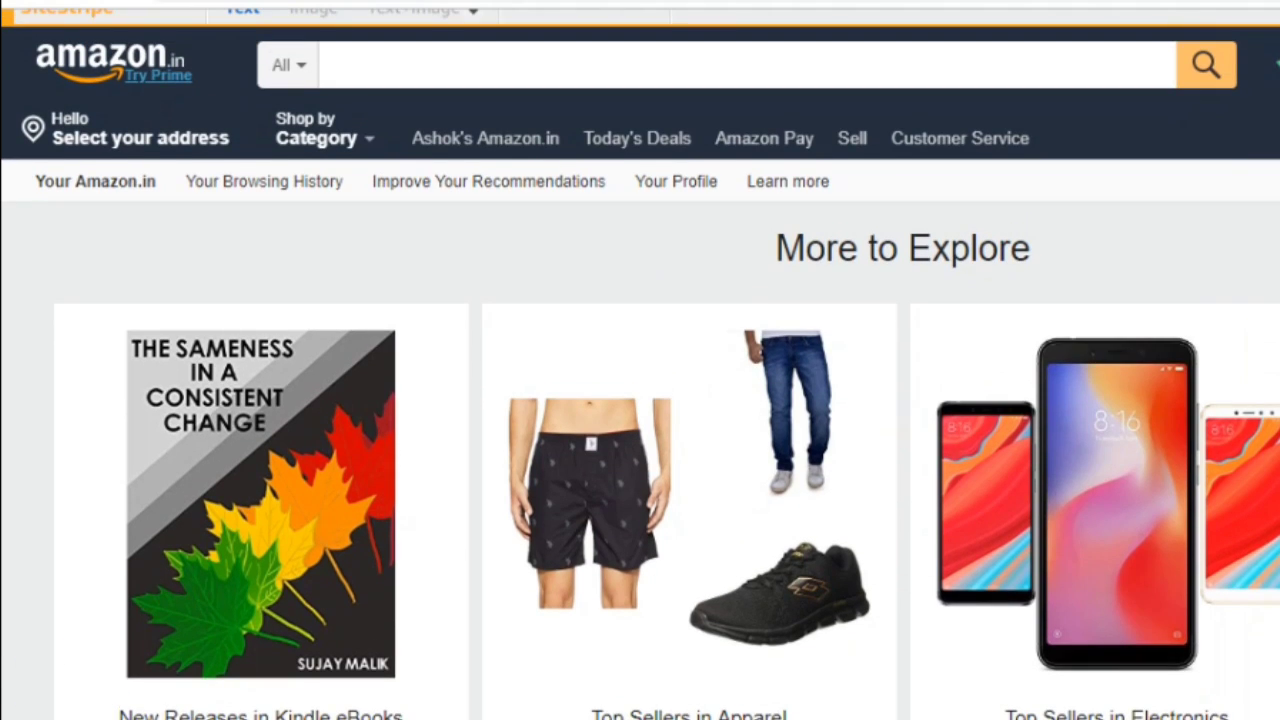
scroll(640, 400, up, 1)
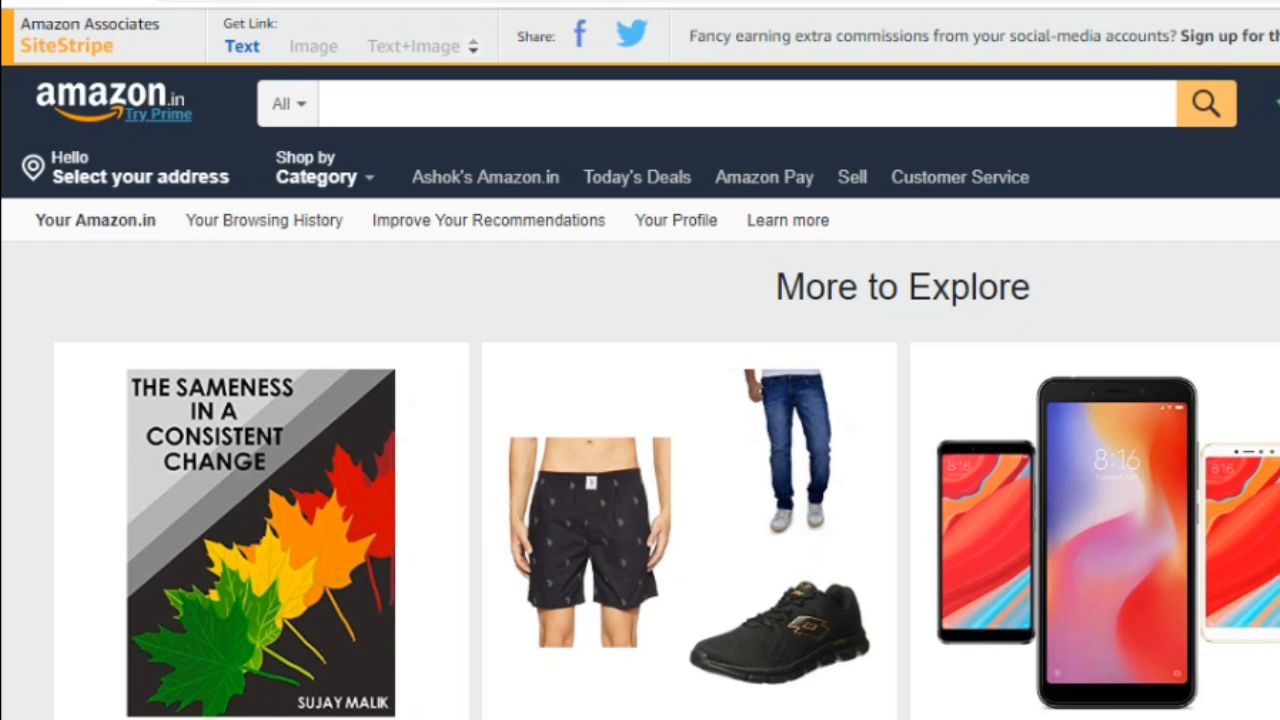
drag(44, 24, 143, 24)
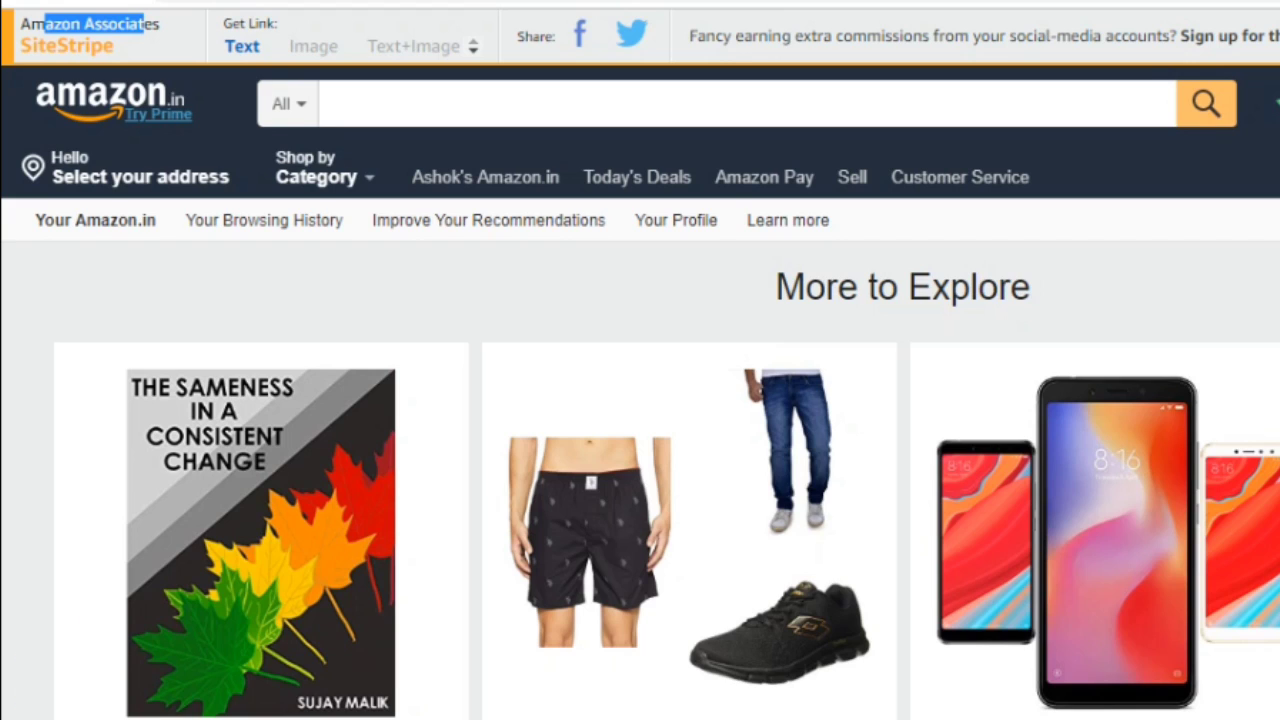
drag(160, 24, 70, 24)
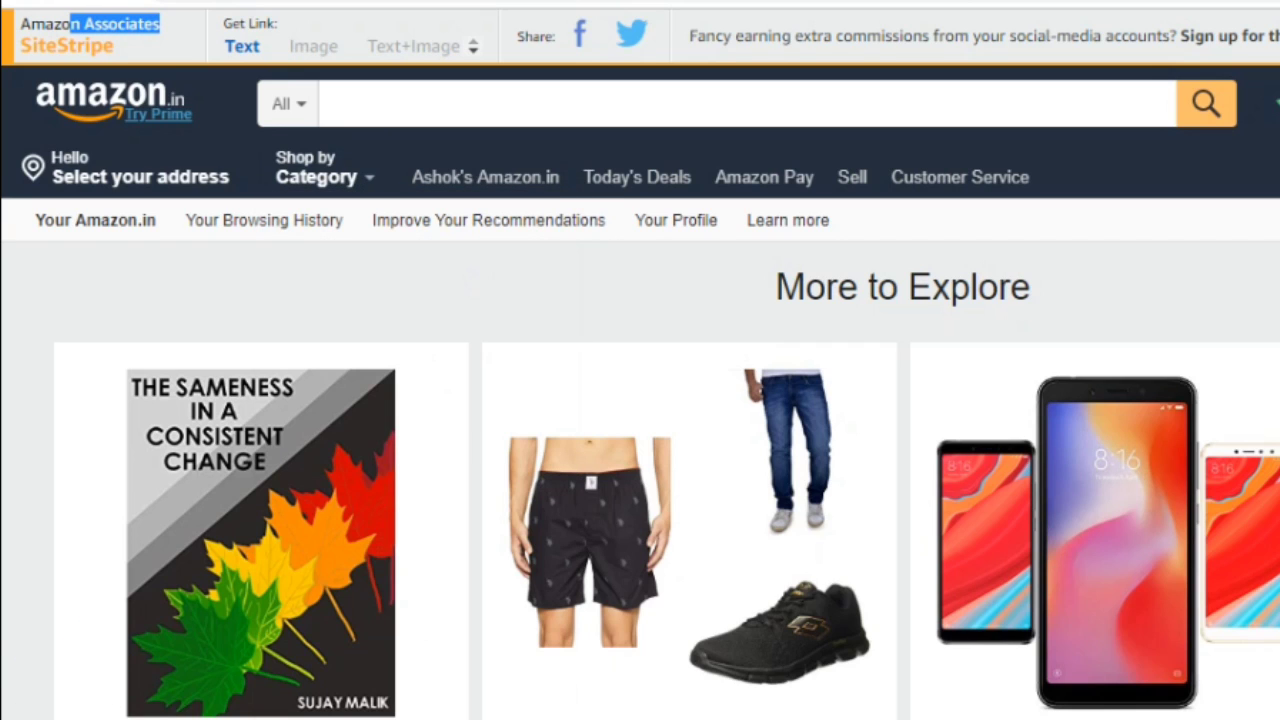
Search Amazon.in for tripods for mobile and open the EYUVAA LABEL 3110 Foldable Camera Tripod.
click(330, 104)
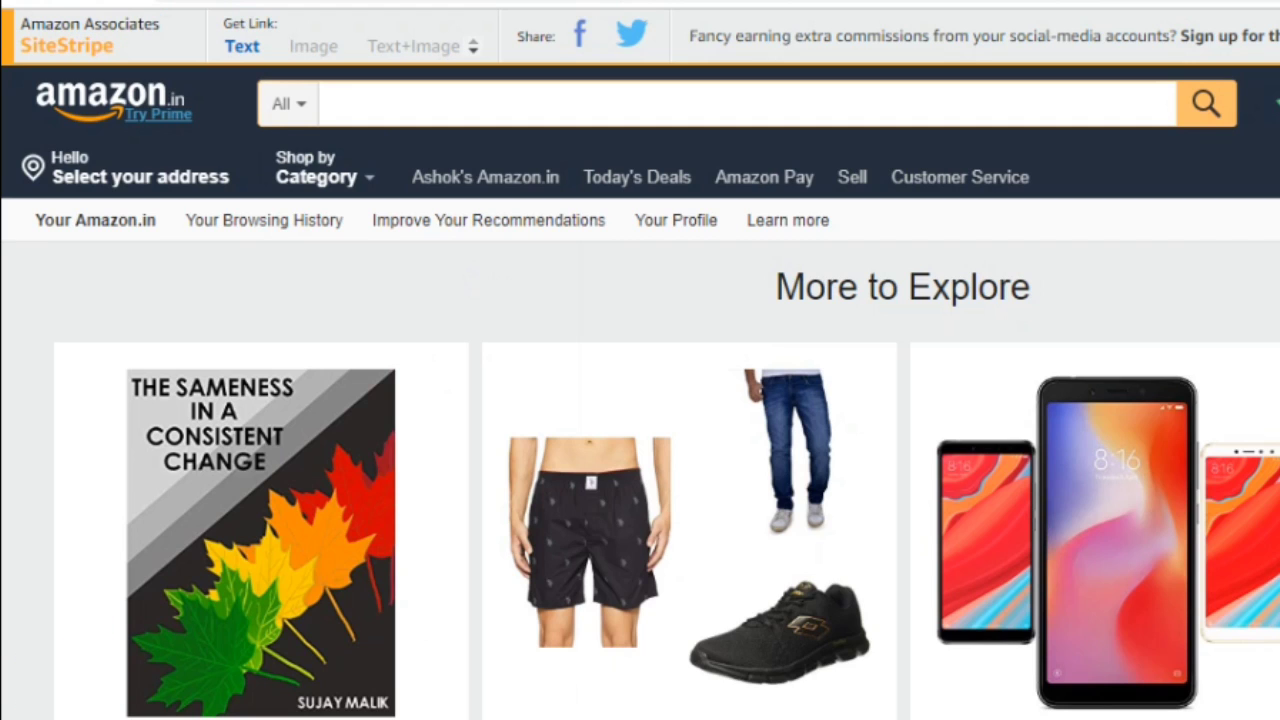
text(tripi)
key(BackSpace)
text(o)
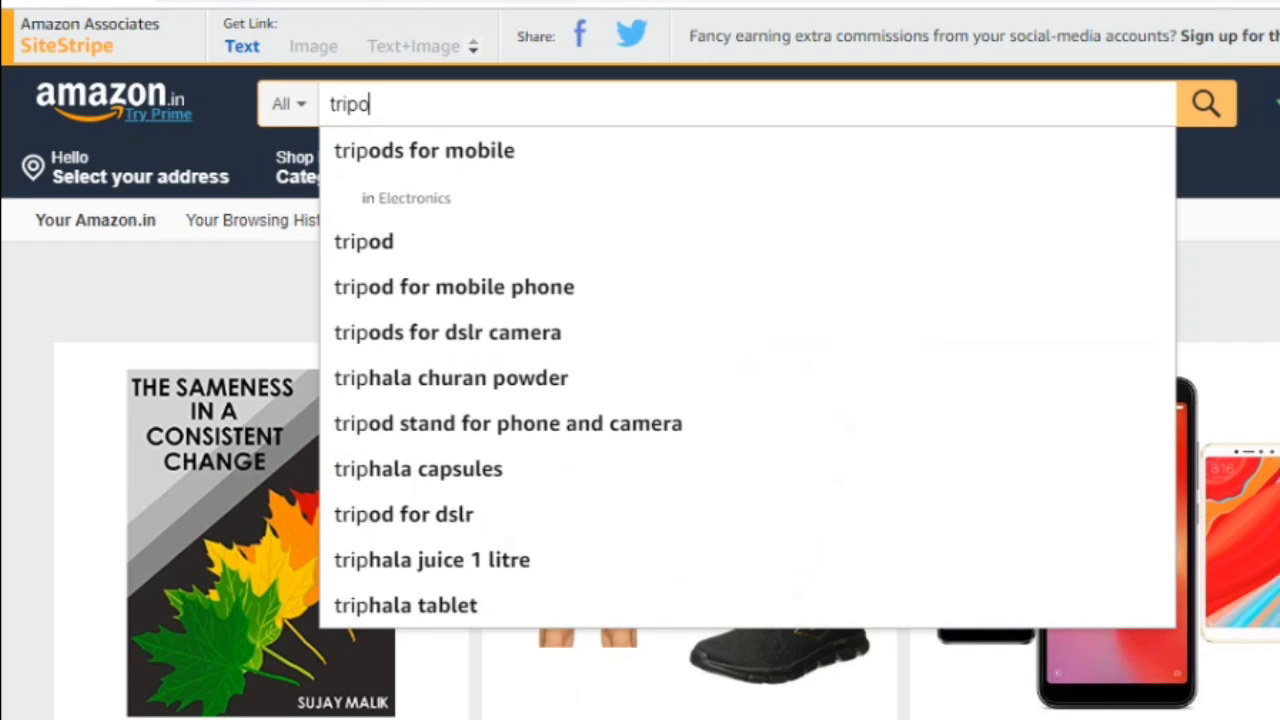
click(424, 150)
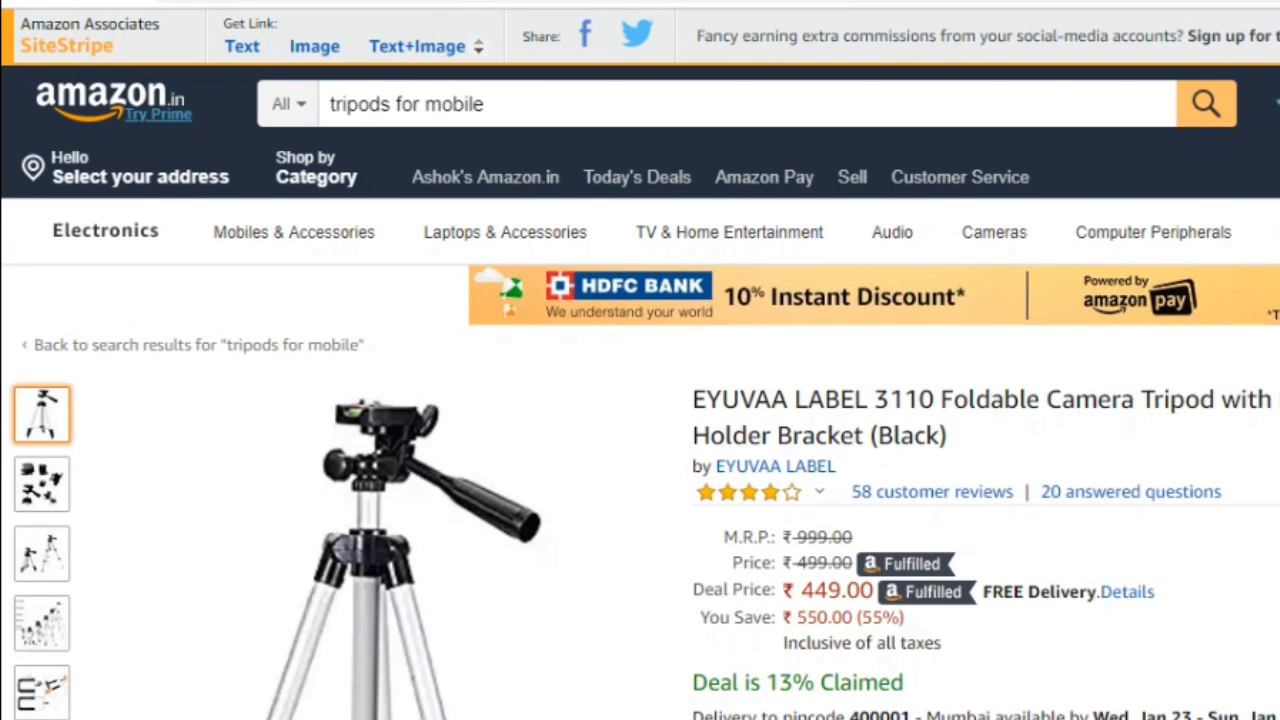
Get a text affiliate link for the EYUVAA LABEL 3110 tripod with SiteStripe.
drag(224, 23, 278, 23)
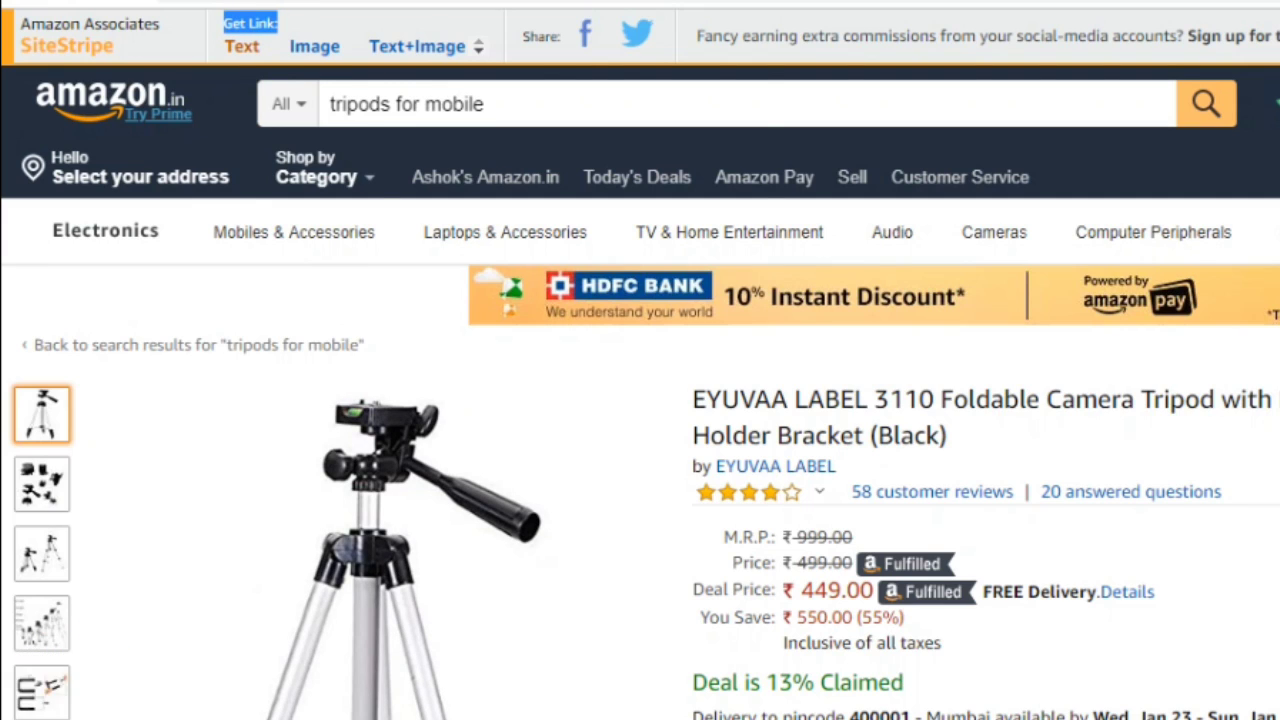
click(242, 46)
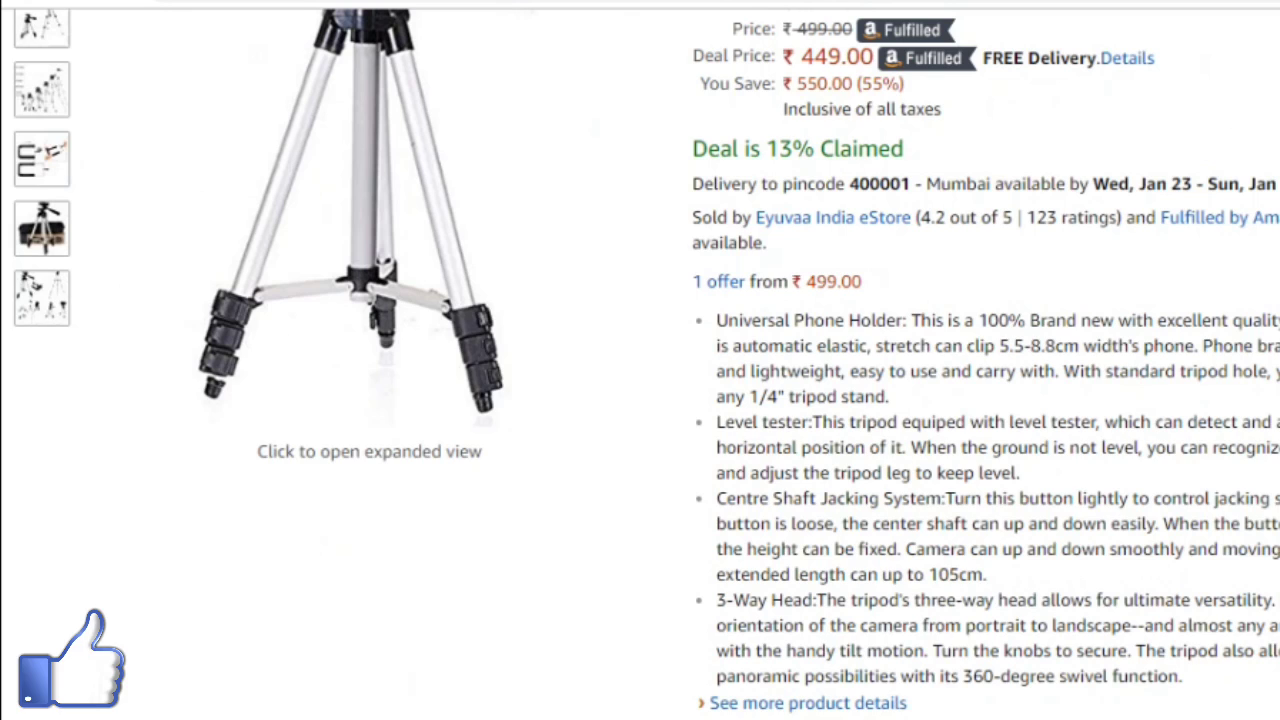
Open the Associates earnings information and examine the fixed advertising rates for each product category.
scroll(640, 360, up, 1)
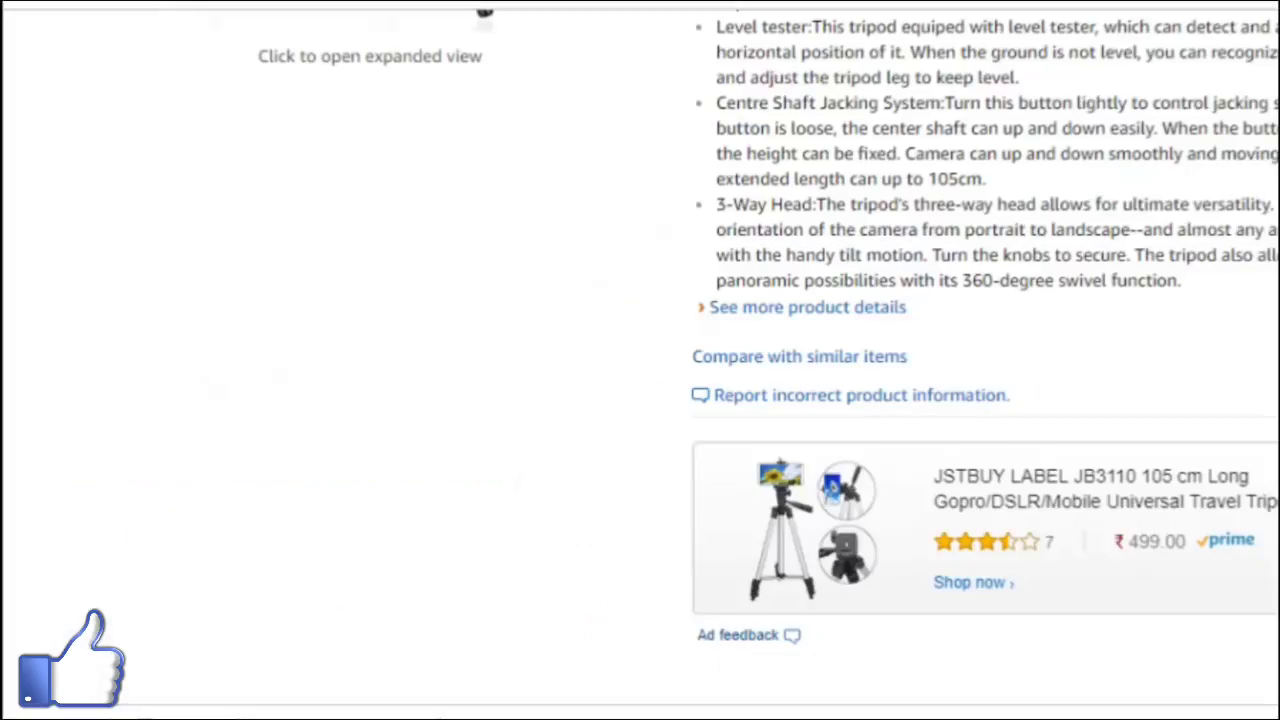
scroll(640, 360, up, 5)
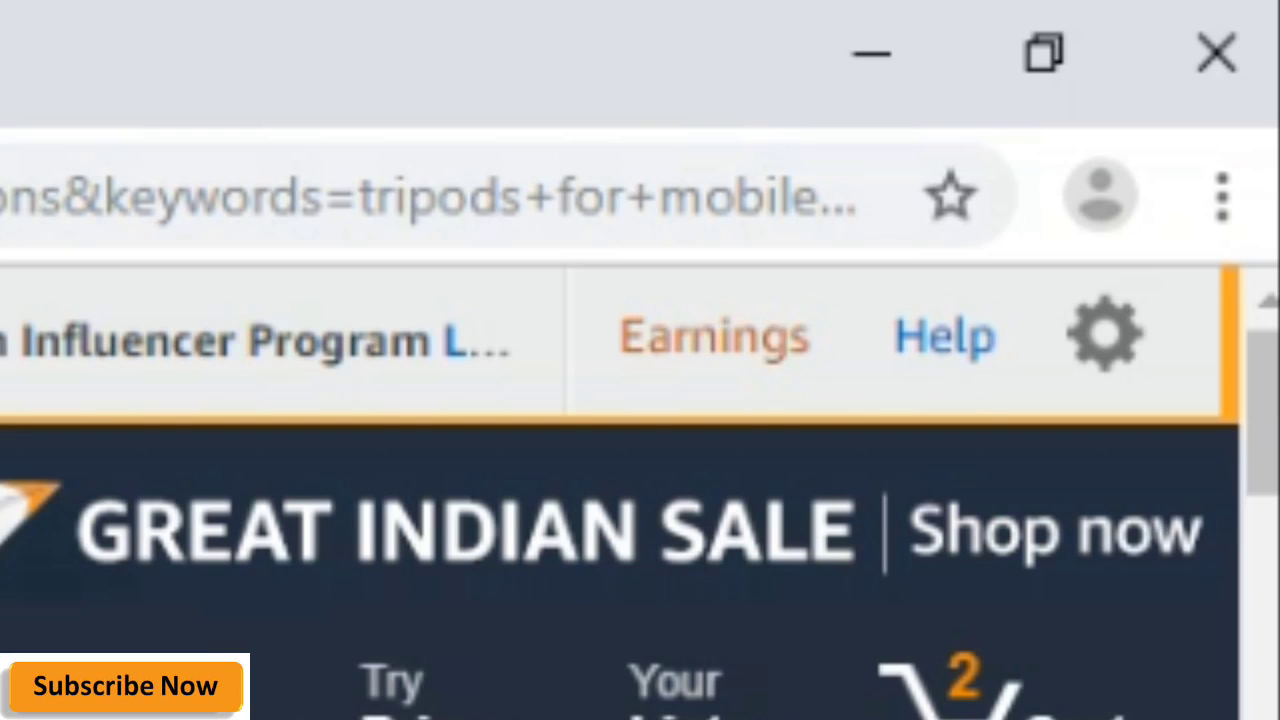
click(714, 336)
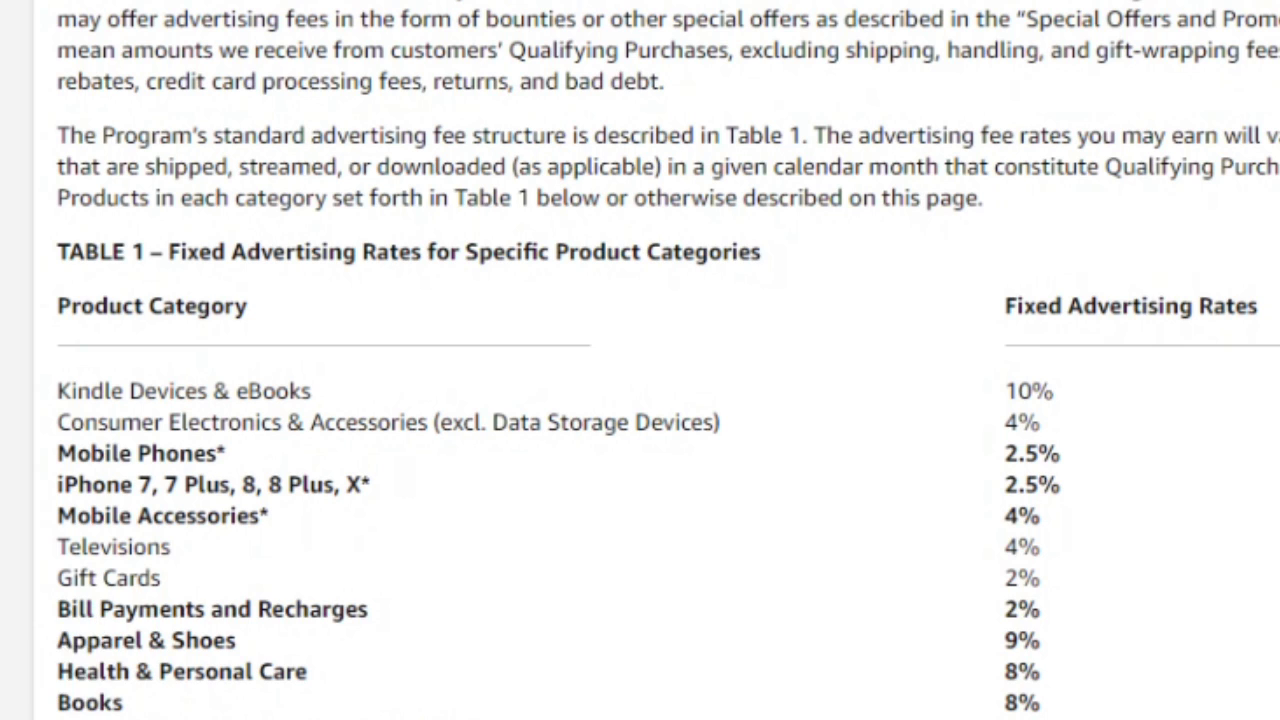
drag(311, 391, 1040, 708)
scroll(640, 400, down, 2)
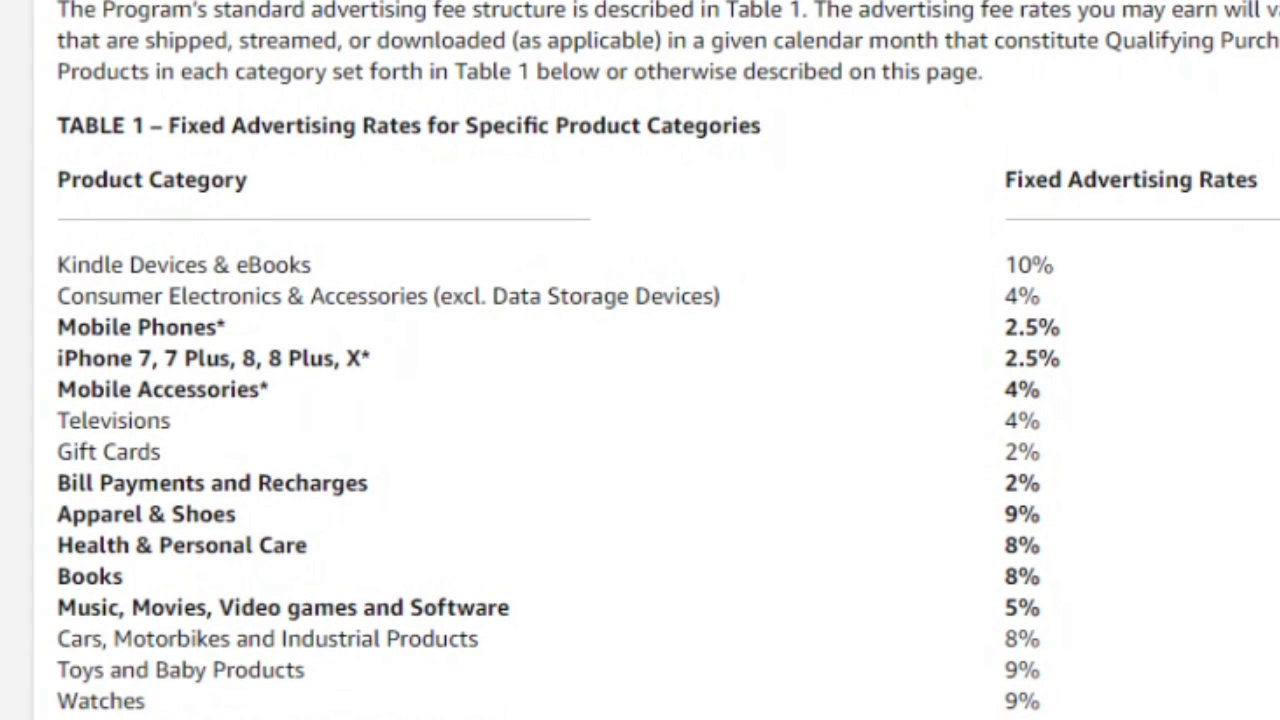